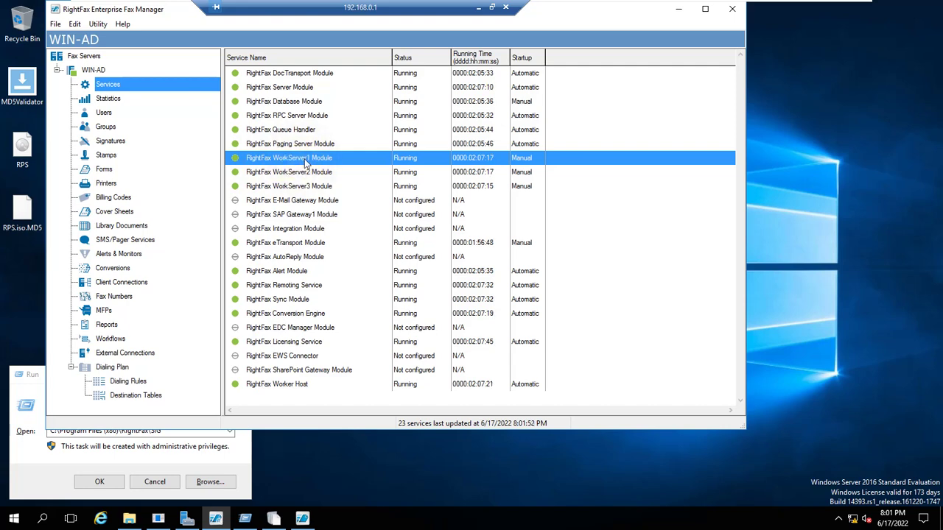
Open the WorkServer1 module configuration, expand all WorkServers, and review Workserver 1's Printer, Kofax NetScan, PeopleSoft and main settings
double_click(306, 159)
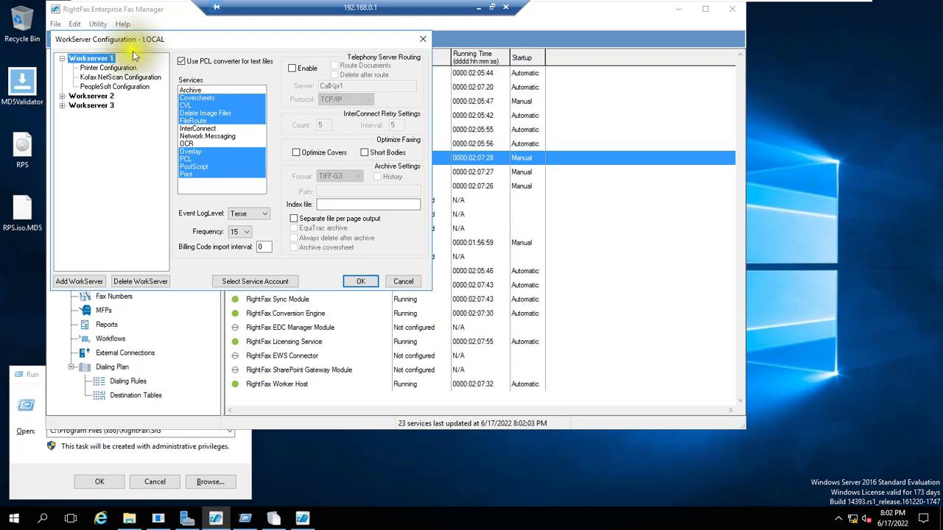
left_click(63, 95)
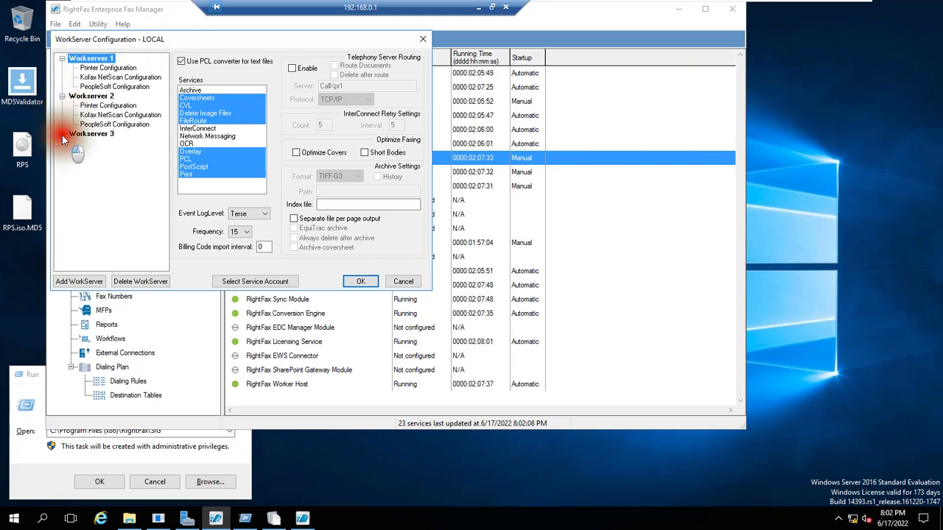
left_click(62, 134)
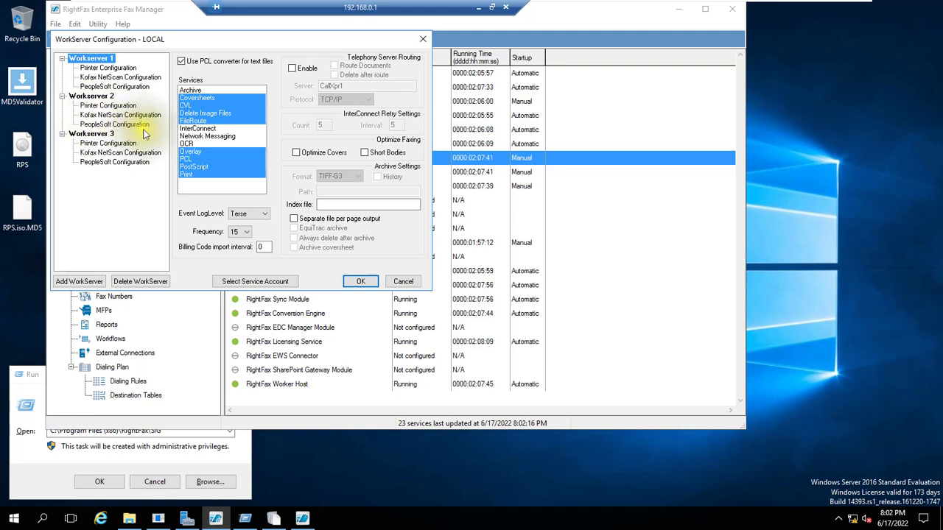
left_click(114, 68)
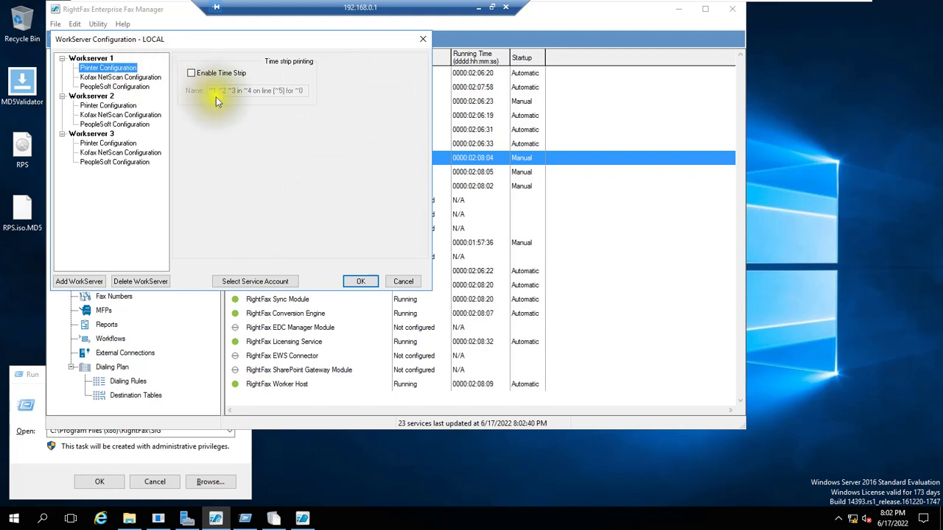
left_click(147, 79)
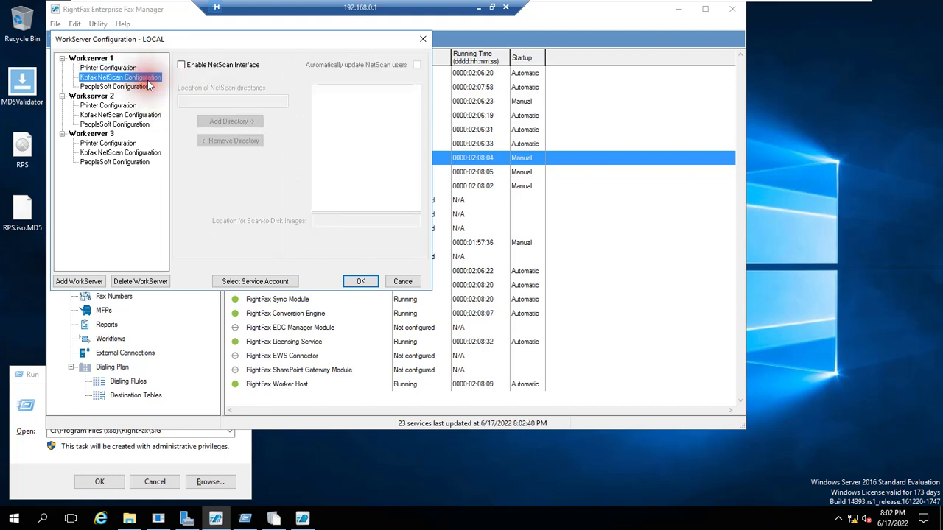
left_click(125, 87)
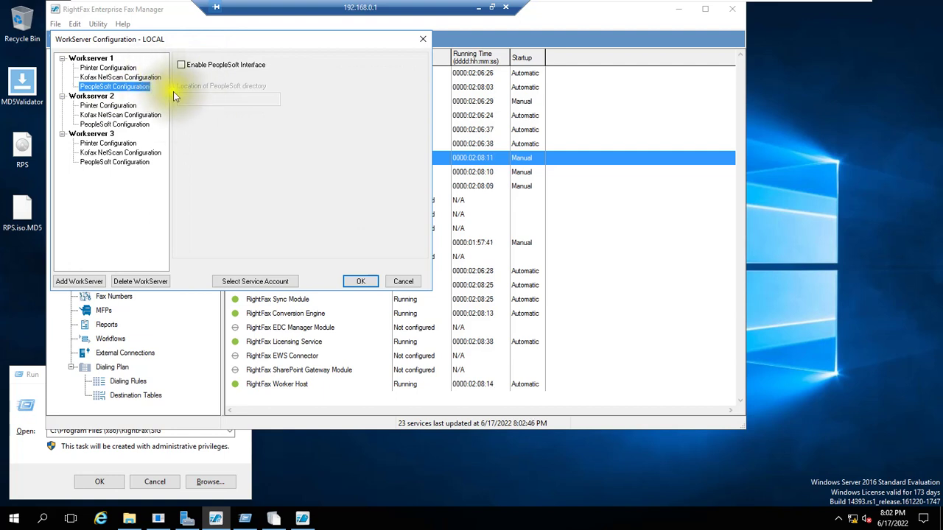
left_click(99, 58)
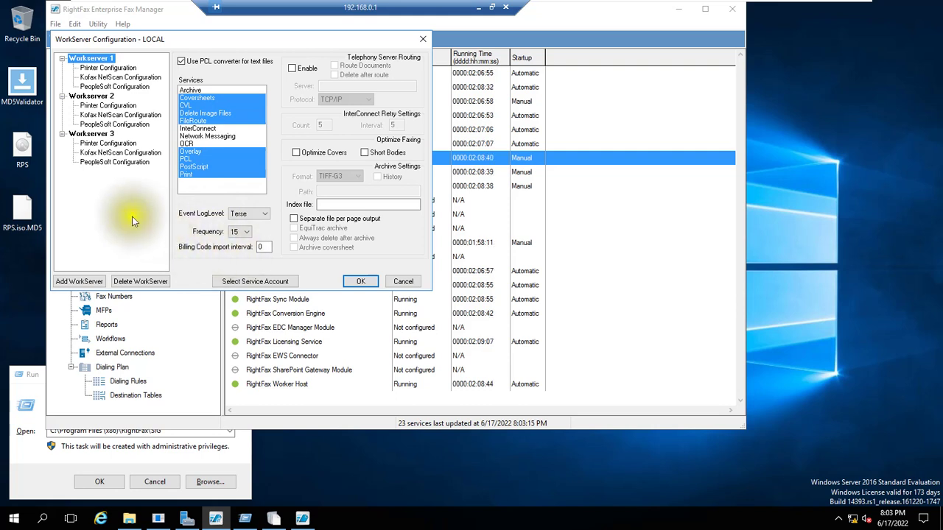
Add a new WorkServer to the configuration and display the settings of Workserver 4
left_click(94, 282)
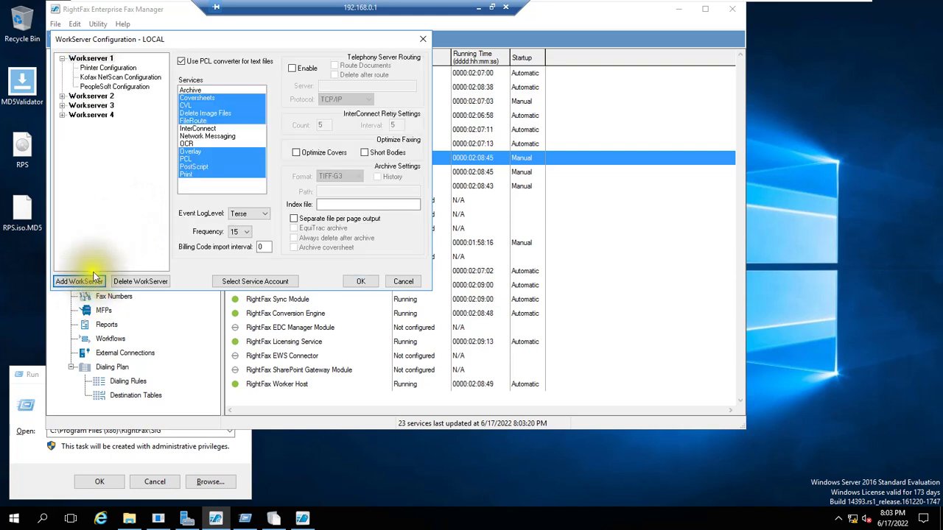
left_click(90, 115)
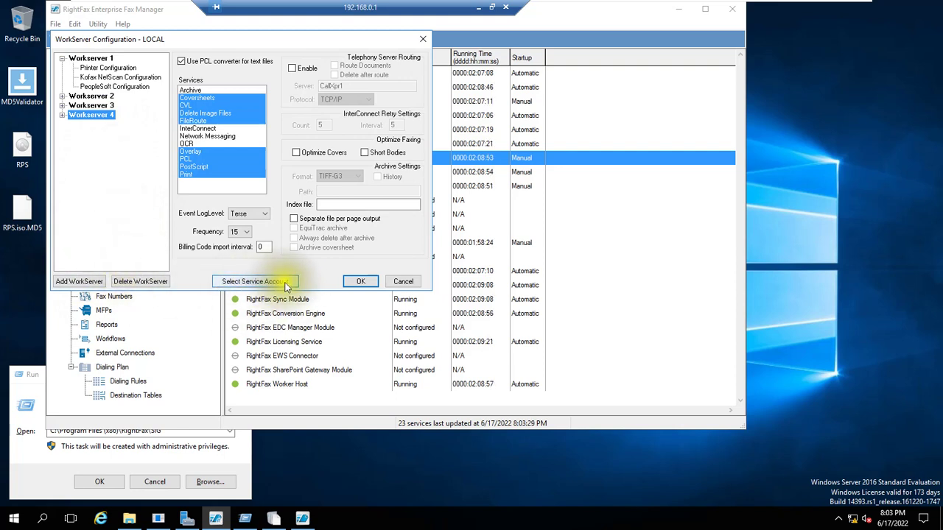
Review the service accounts, including the DocTransport account and its user selection, and leave them without changes
left_click(260, 283)
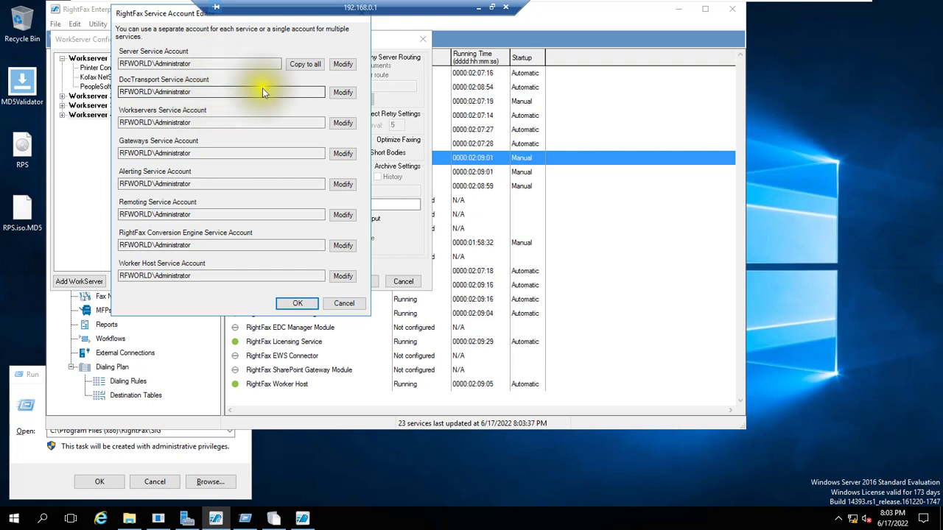
left_click(345, 97)
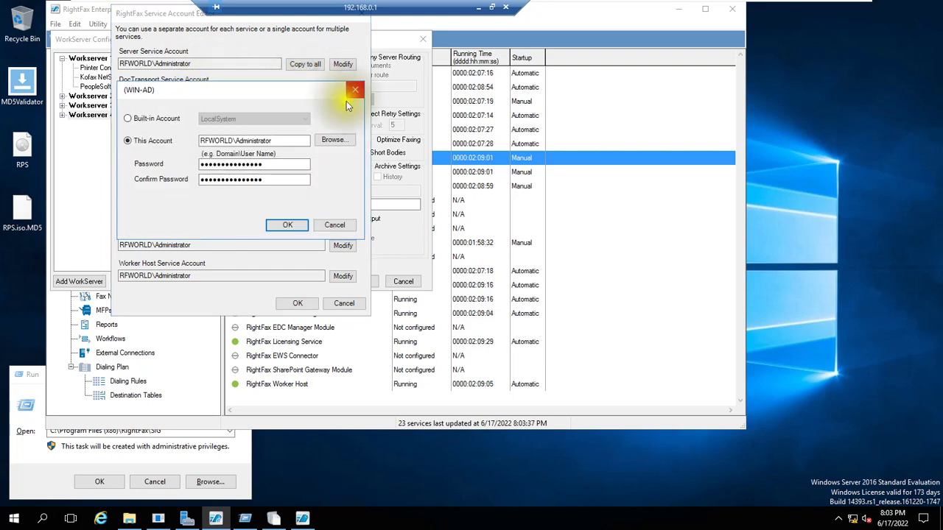
left_click(335, 139)
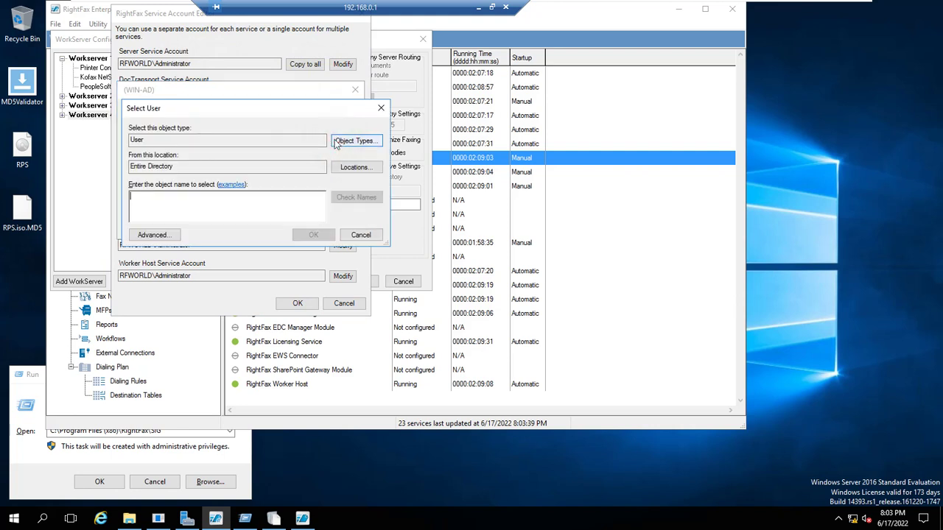
left_click(358, 236)
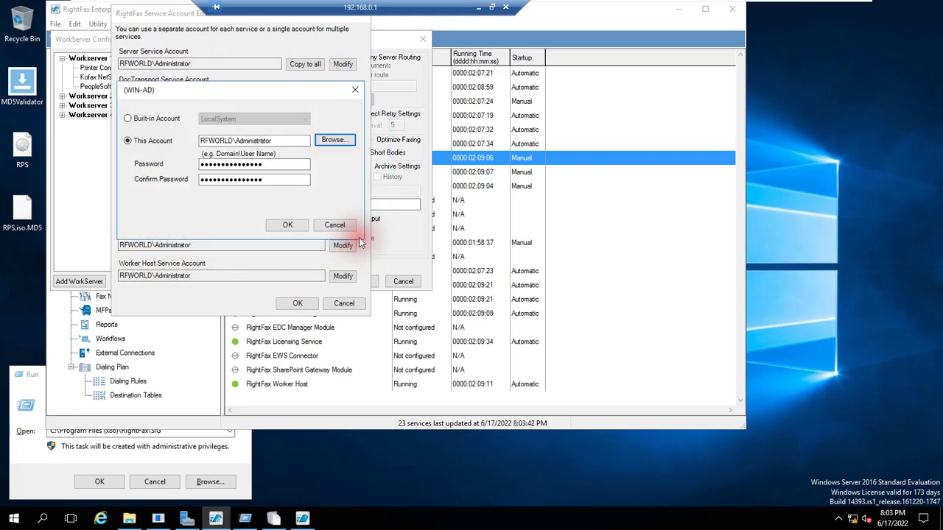
left_click(335, 225)
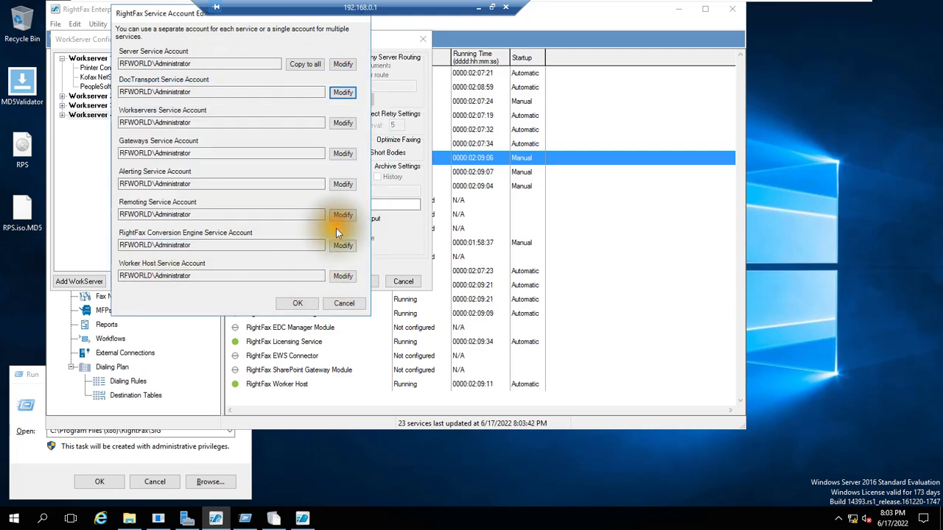
left_click(342, 301)
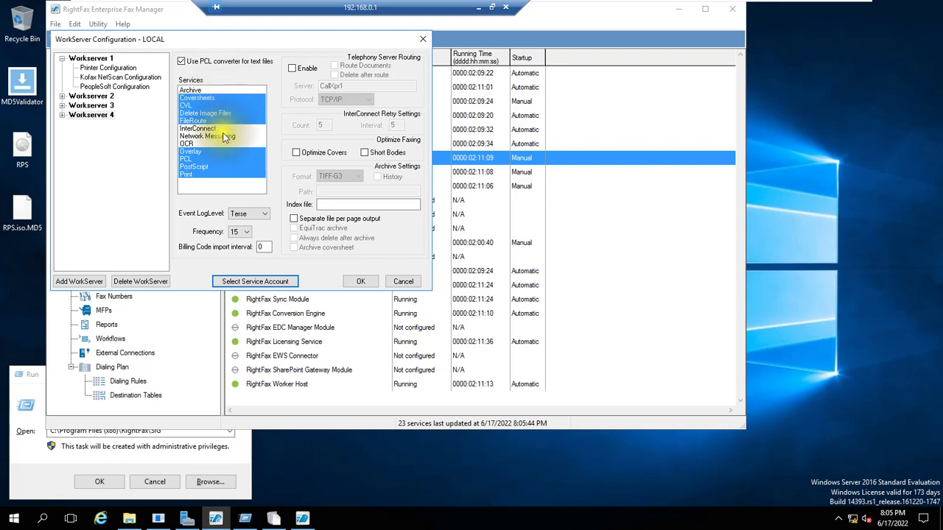
Toggle the Archive and InterConnect services on and back off for Workserver 4
left_click(219, 91)
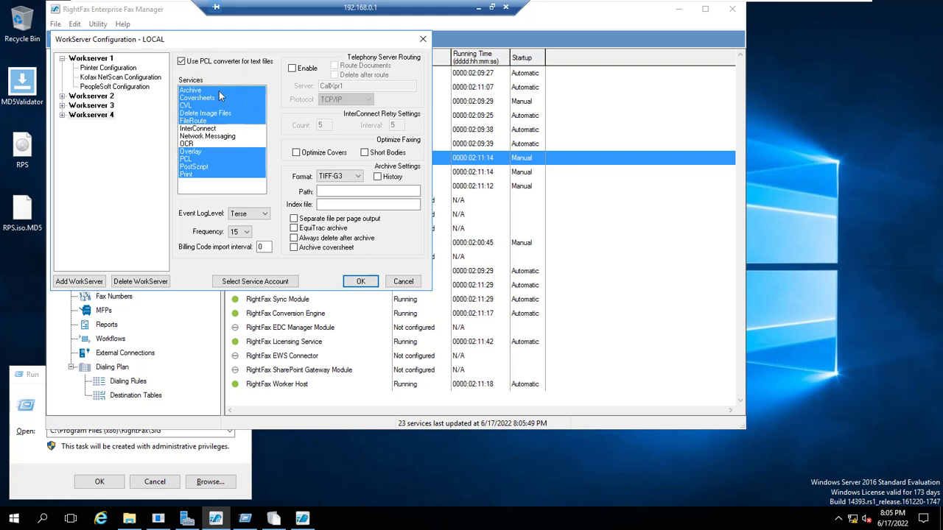
left_click(219, 91)
left_click(209, 129)
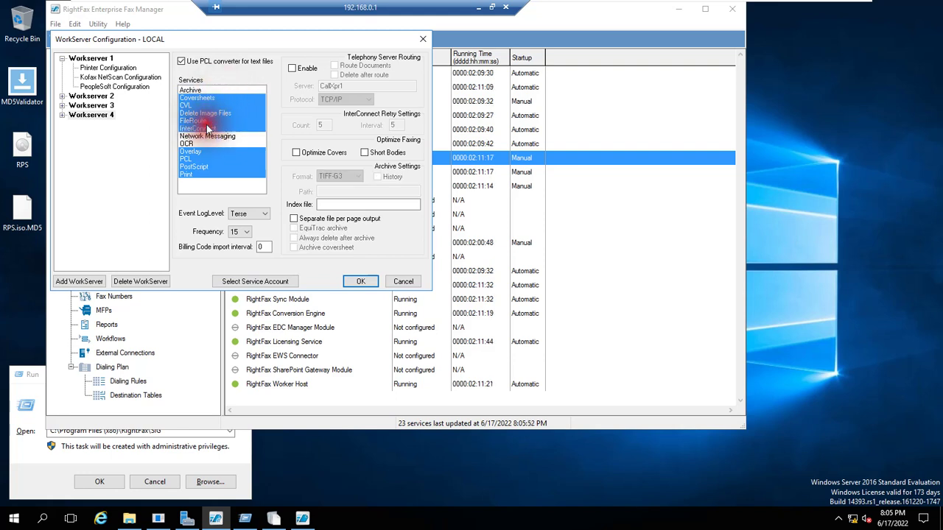
left_click(208, 129)
left_click(209, 103)
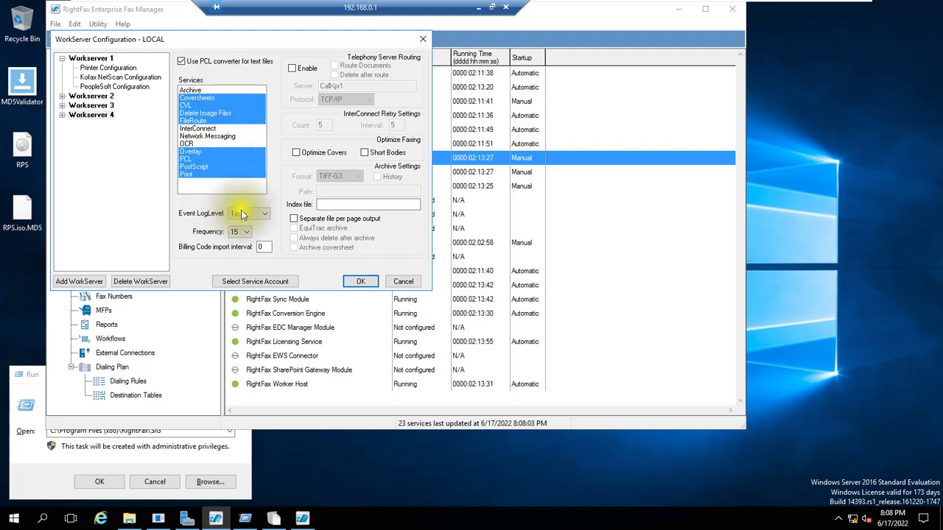
Set Workserver 4's event log level to None
left_click(264, 213)
left_click(265, 213)
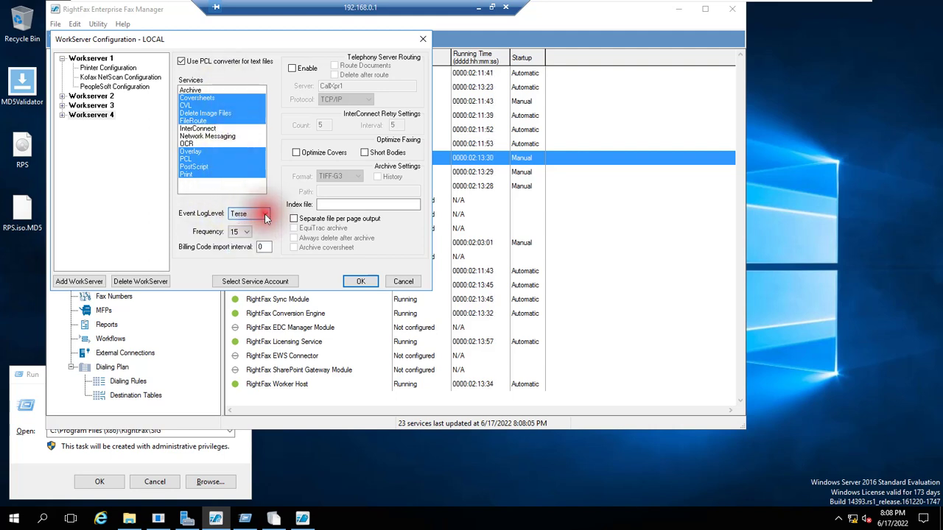
left_click(265, 214)
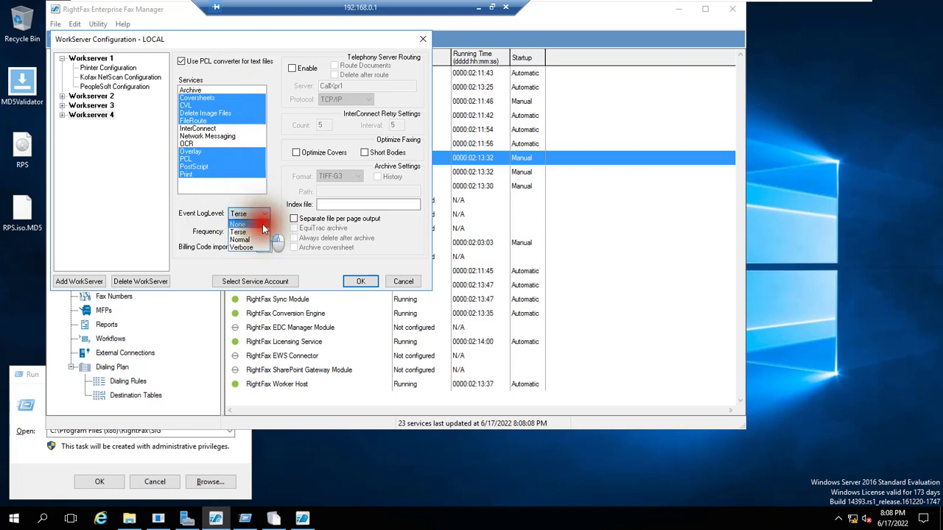
left_click(262, 224)
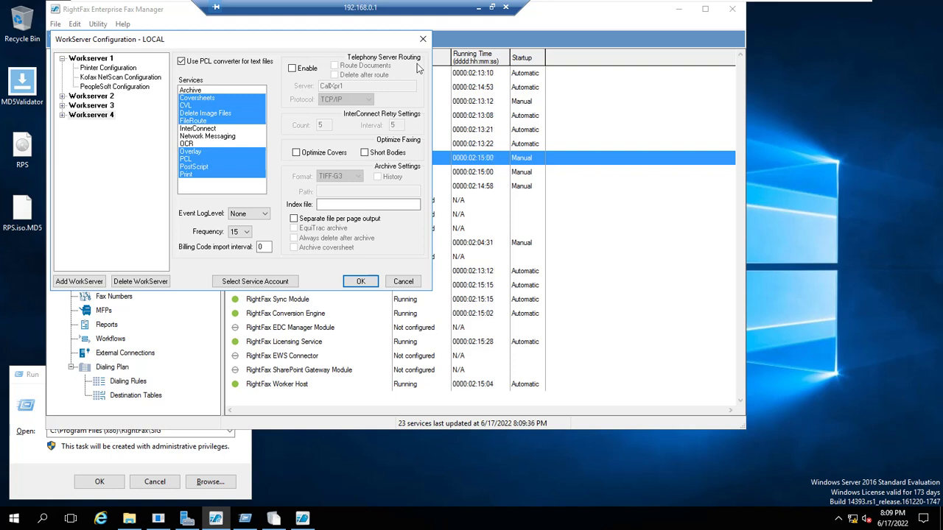
Enable telephony server routing for Workserver 4 with Route Documents and Delete after route turned on
left_click(309, 71)
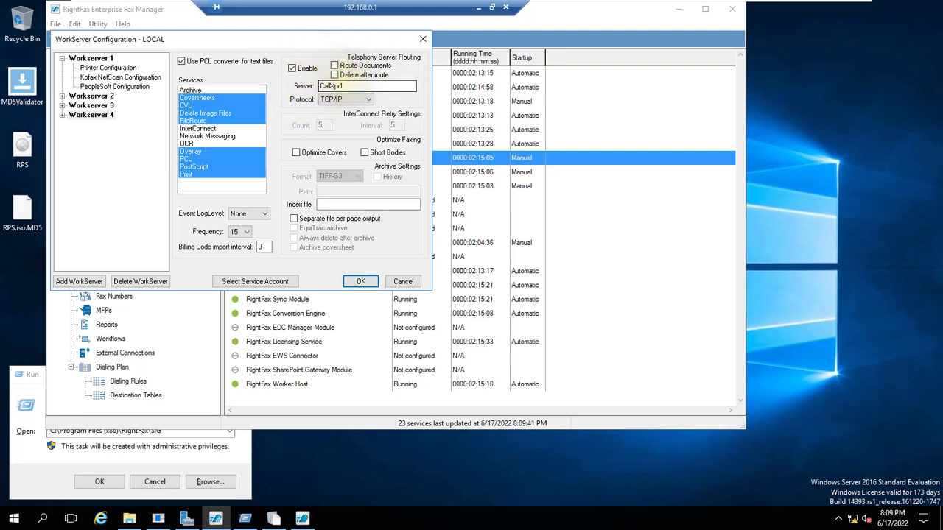
left_click(351, 101)
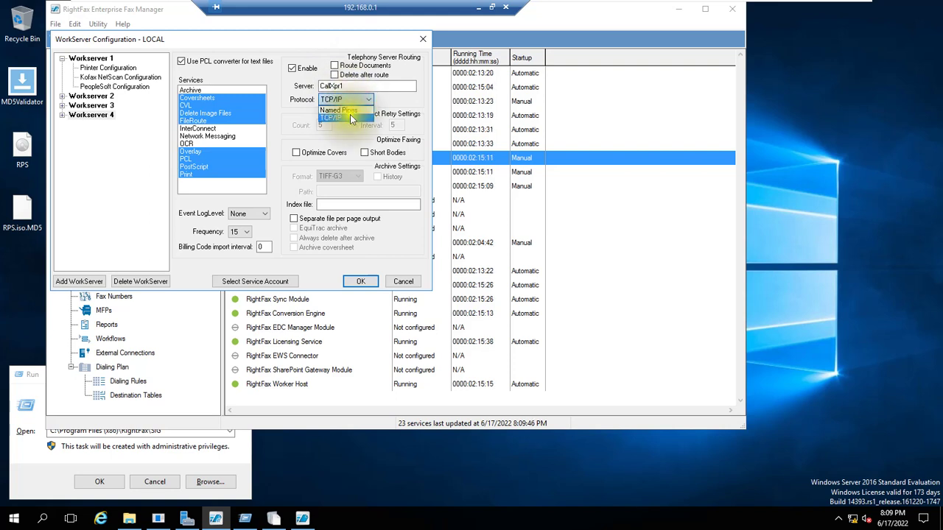
left_click(370, 99)
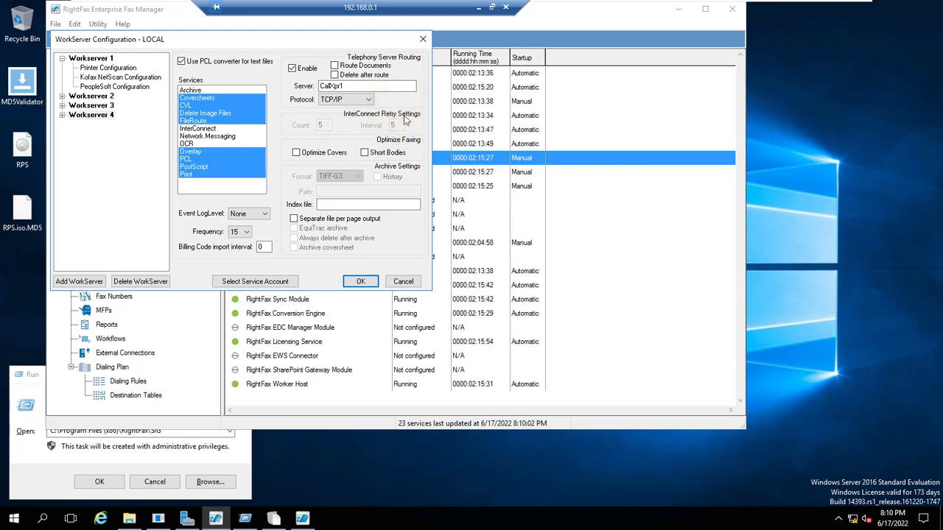
left_click(335, 67)
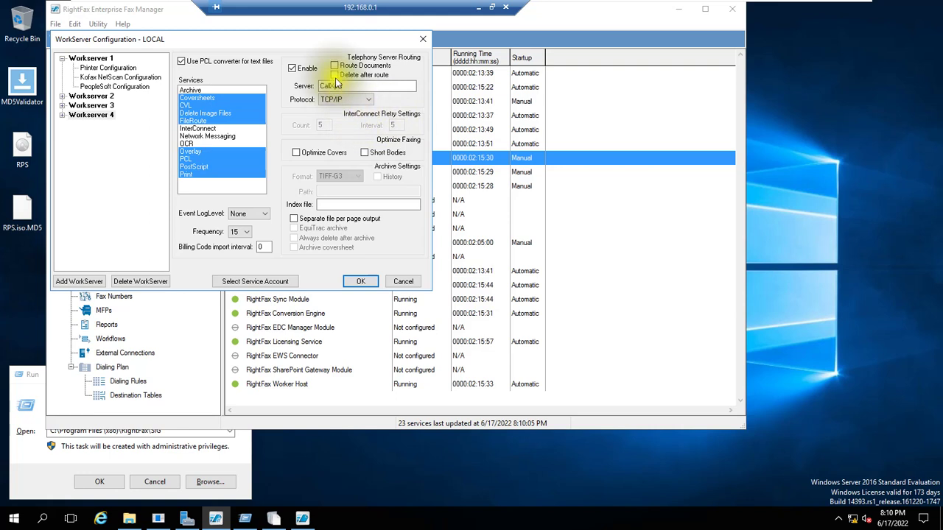
left_click(334, 75)
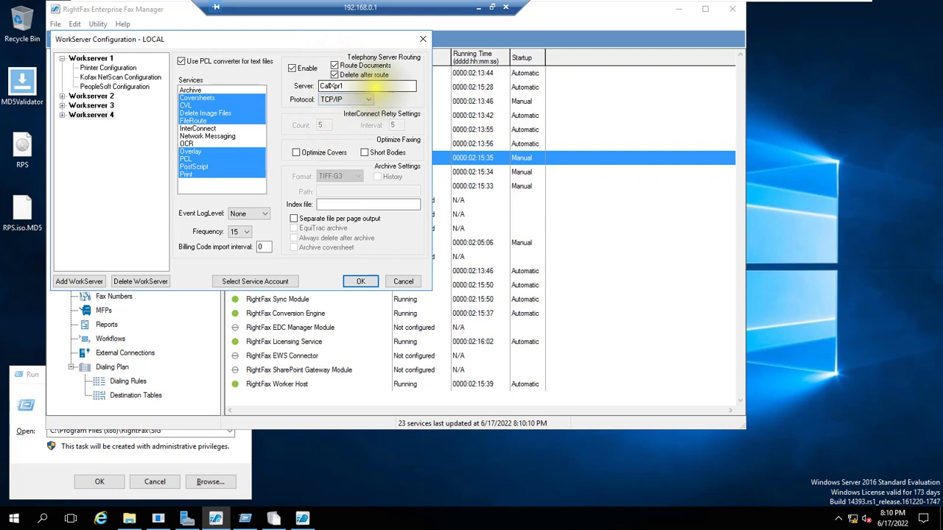
Change the telephony routing server name to CallXpr1m
double_click(376, 87)
left_click(376, 87)
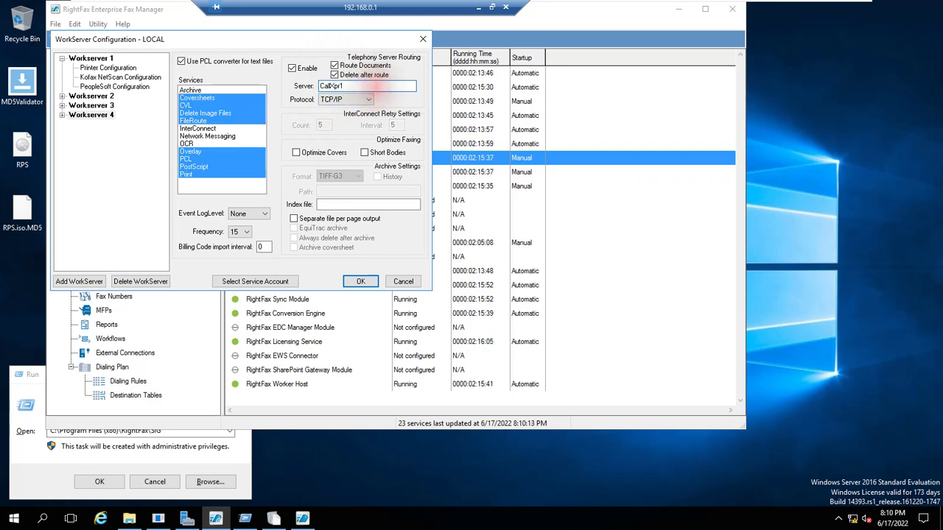
type("m")
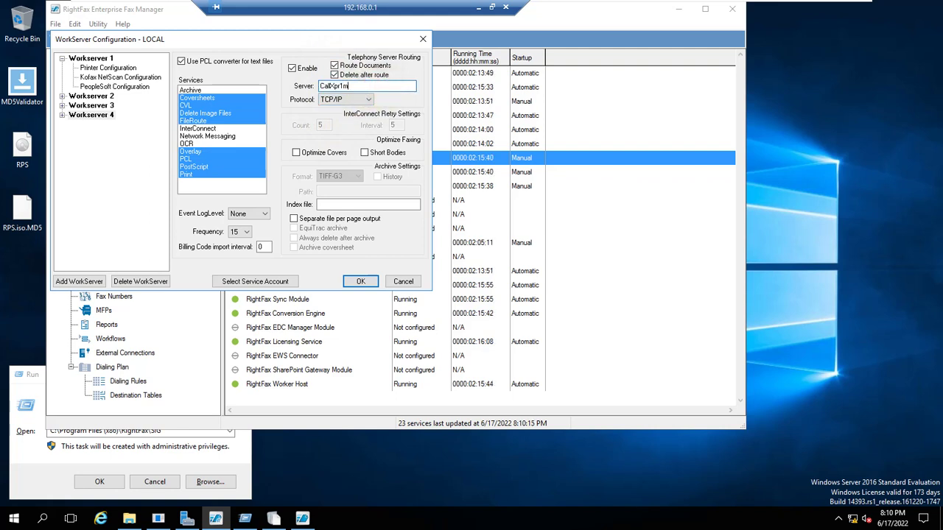
Switch the telephony routing protocol to Named Pipes and back to TCP/IP, and turn off Delete after route and Route Documents
left_click(360, 100)
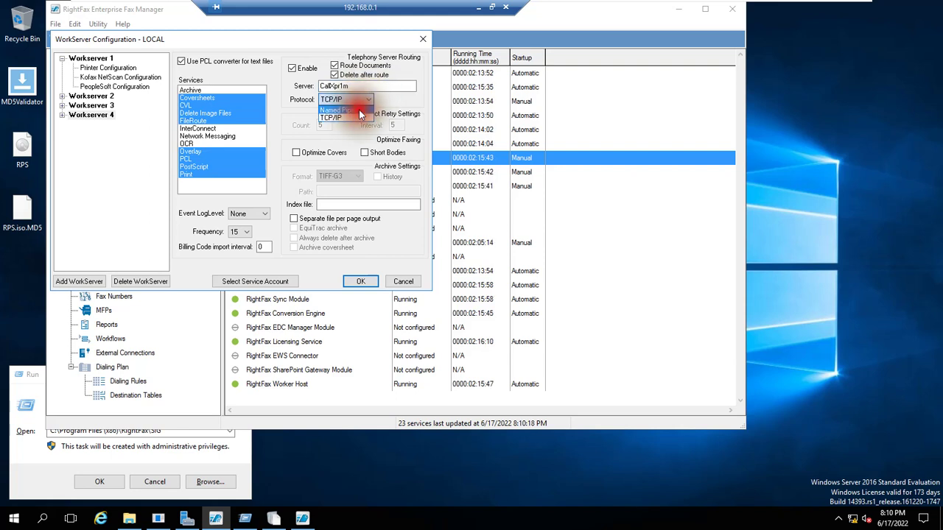
left_click(360, 111)
left_click(361, 100)
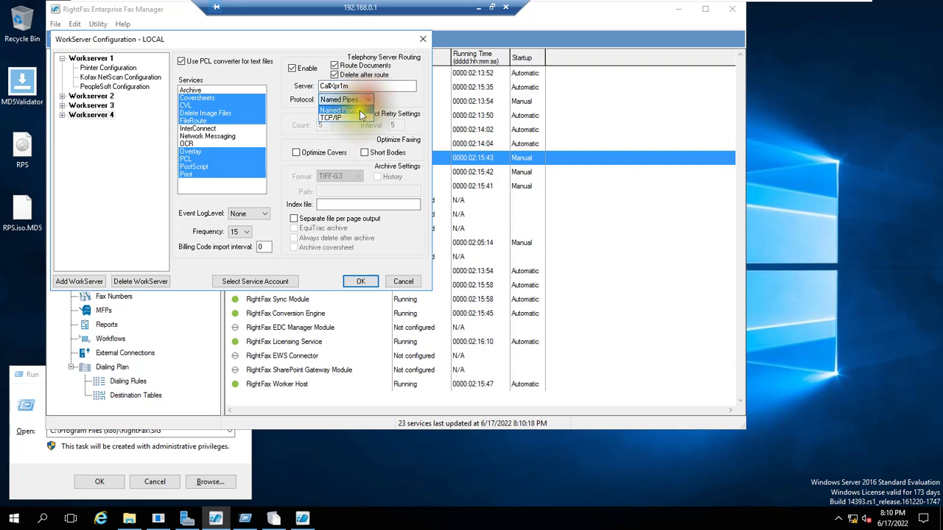
left_click(357, 118)
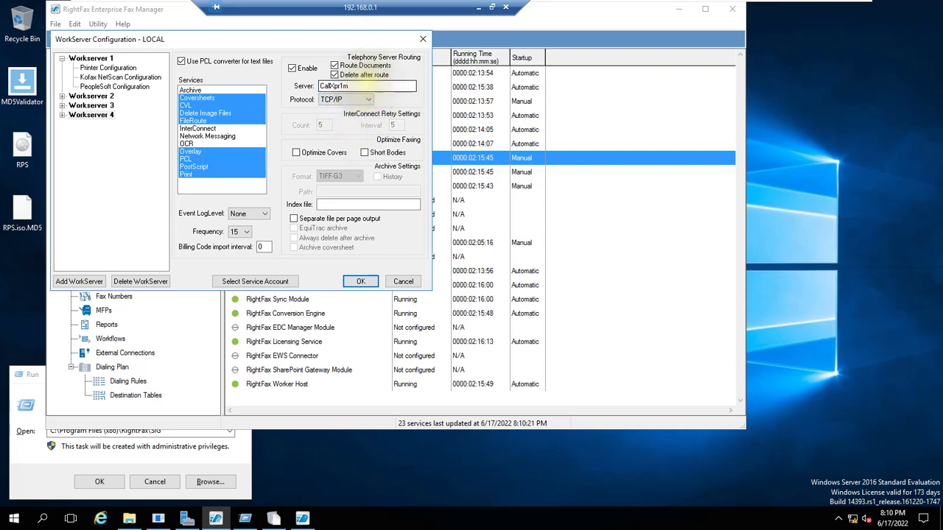
left_click(335, 75)
left_click(334, 65)
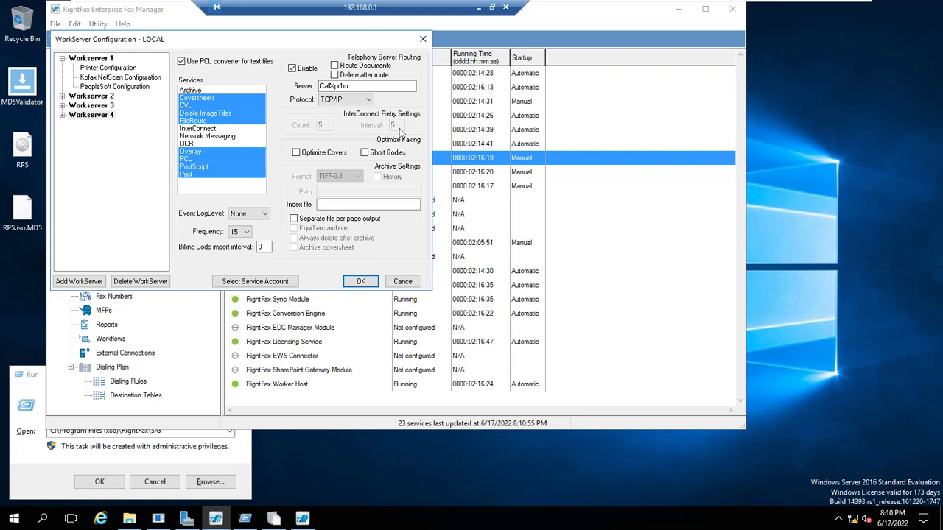
Enable the InterConnect service for Workserver 4 and set its retry interval to 5
left_click(199, 130)
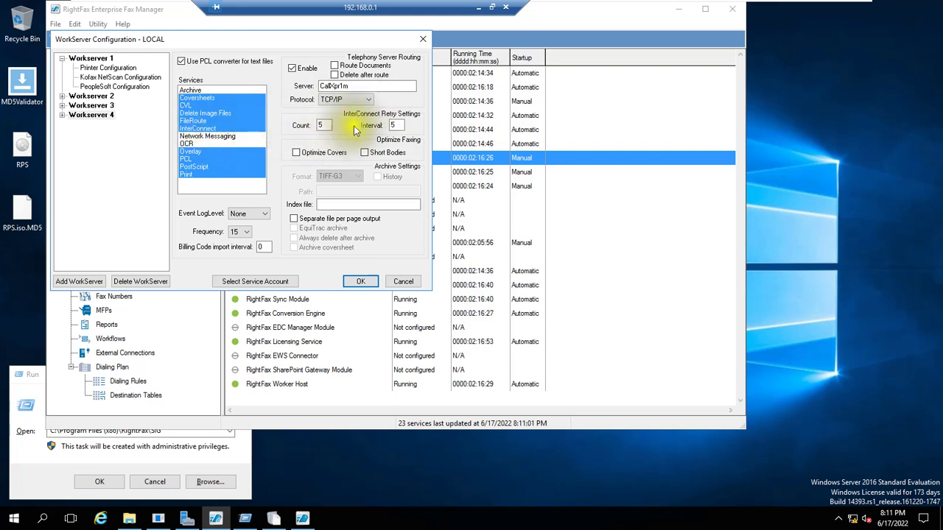
left_click(392, 124)
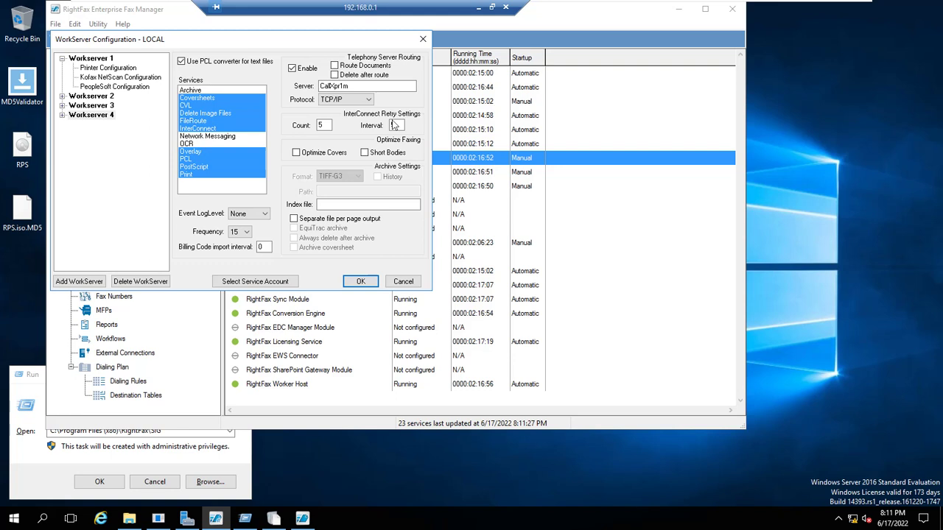
type("5")
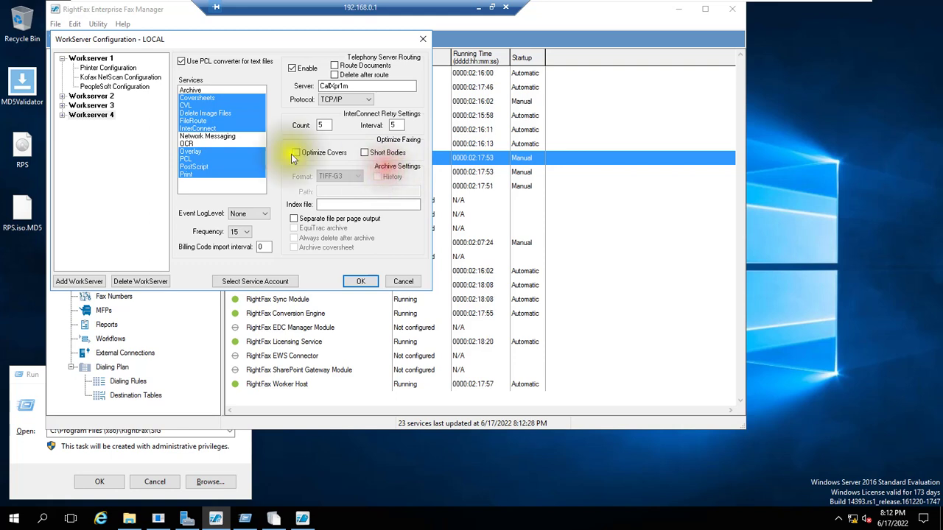
Enable the Archive service for Workserver 4, turn on History in its archive settings, and review the available archive formats
left_click(201, 89)
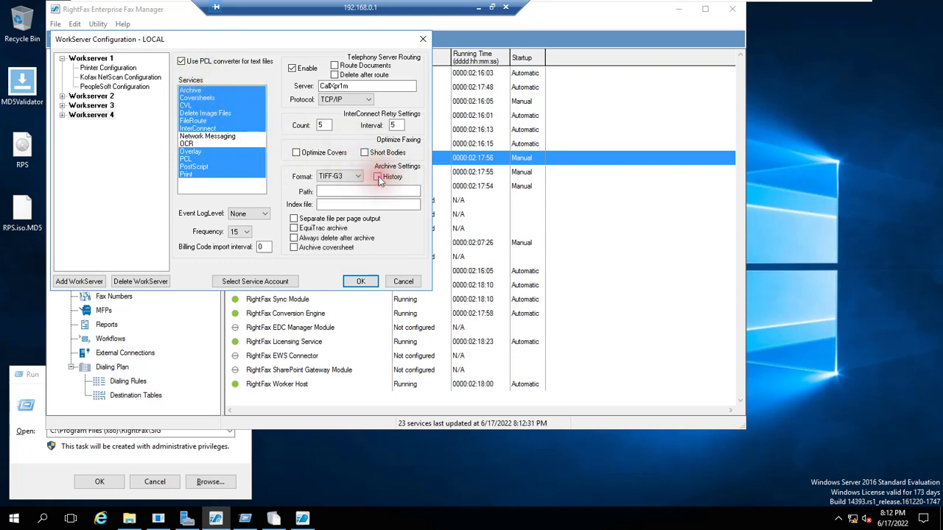
left_click(375, 190)
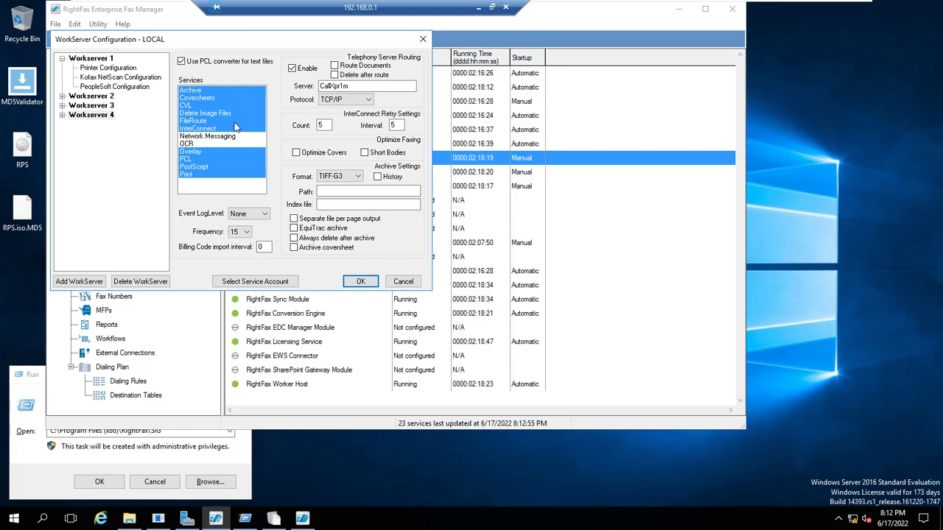
left_click(378, 178)
left_click(356, 190)
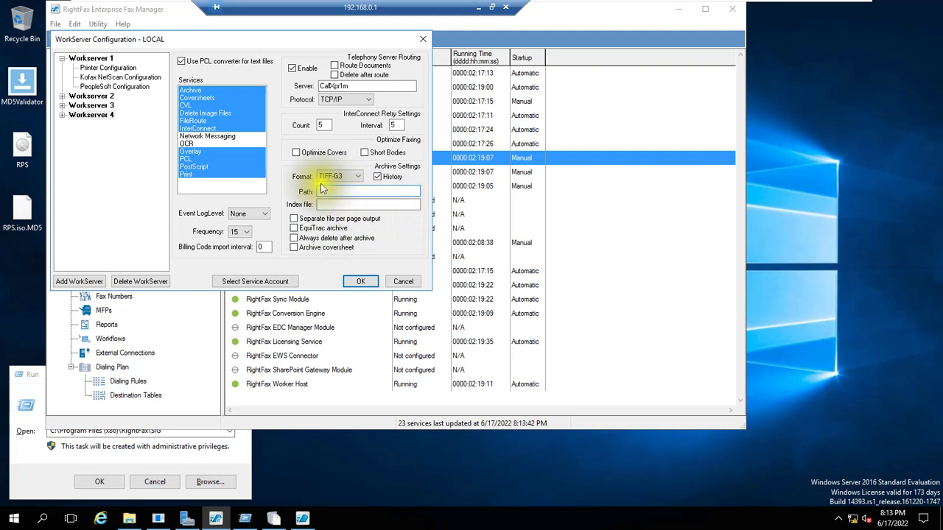
left_click(351, 177)
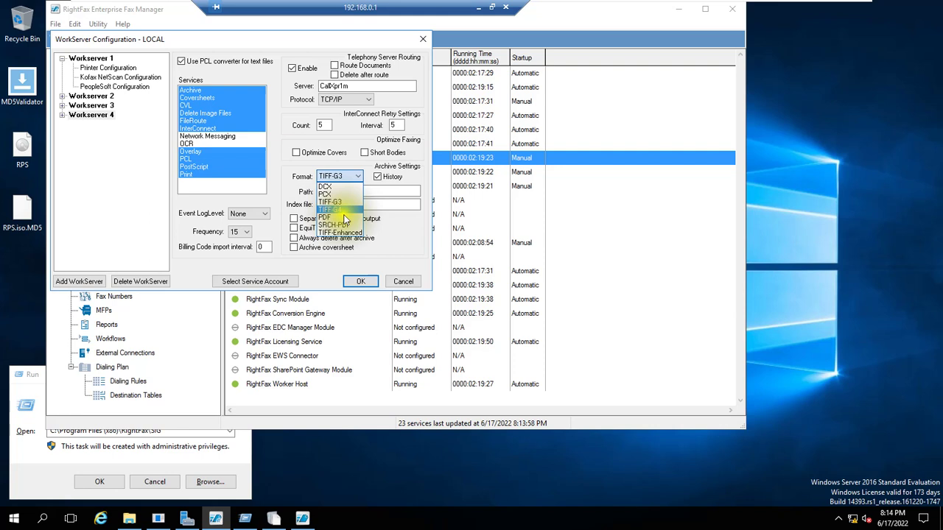
left_click(391, 249)
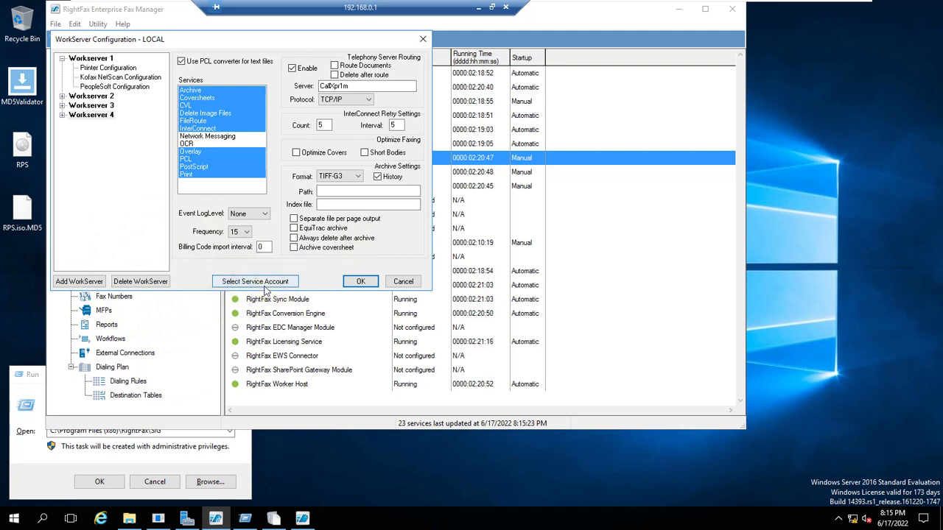
Review the RightFax service accounts and the Gateways Service Account's credential settings without saving any changes
left_click(264, 284)
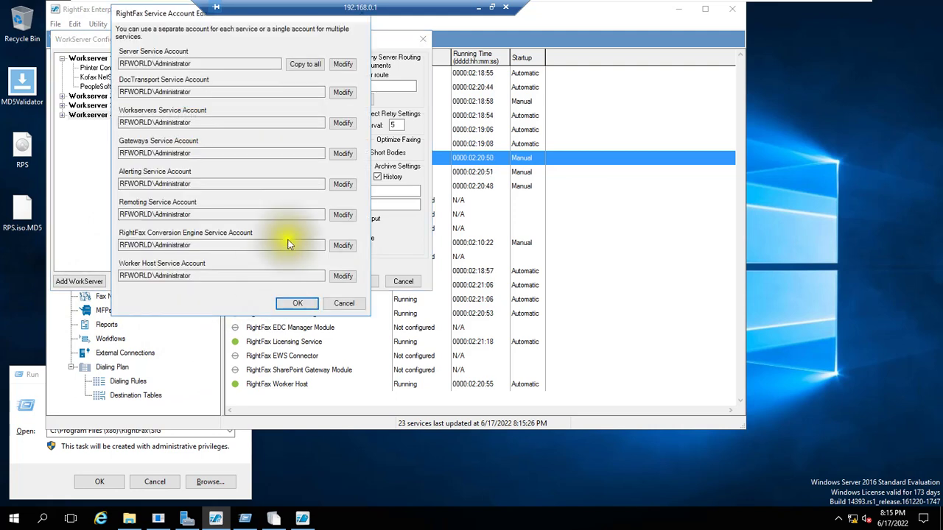
left_click(343, 152)
left_click(334, 224)
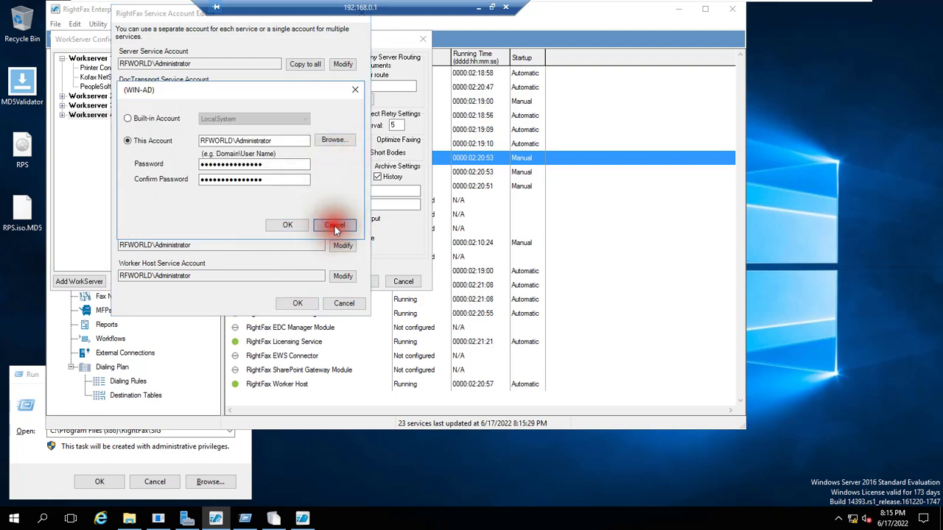
left_click(351, 303)
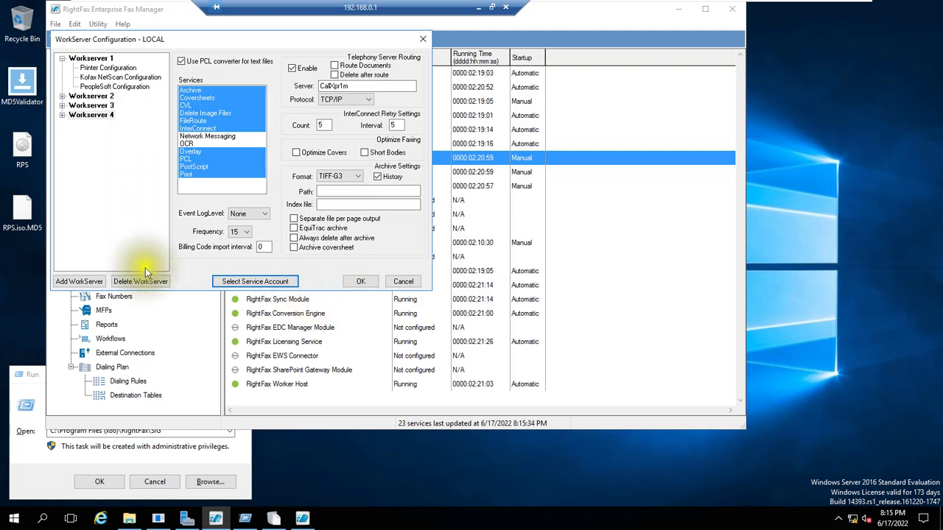
Add another WorkServer to the configuration and display its settings
left_click(84, 281)
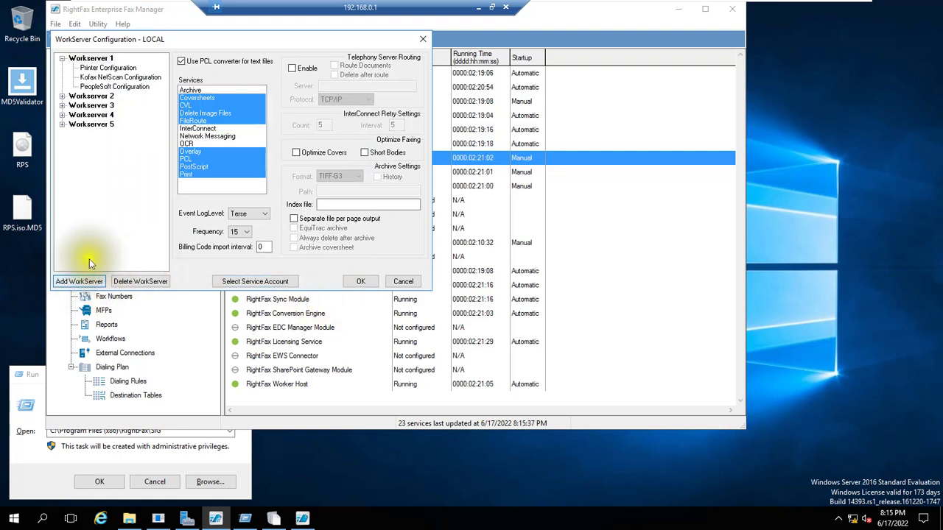
left_click(94, 125)
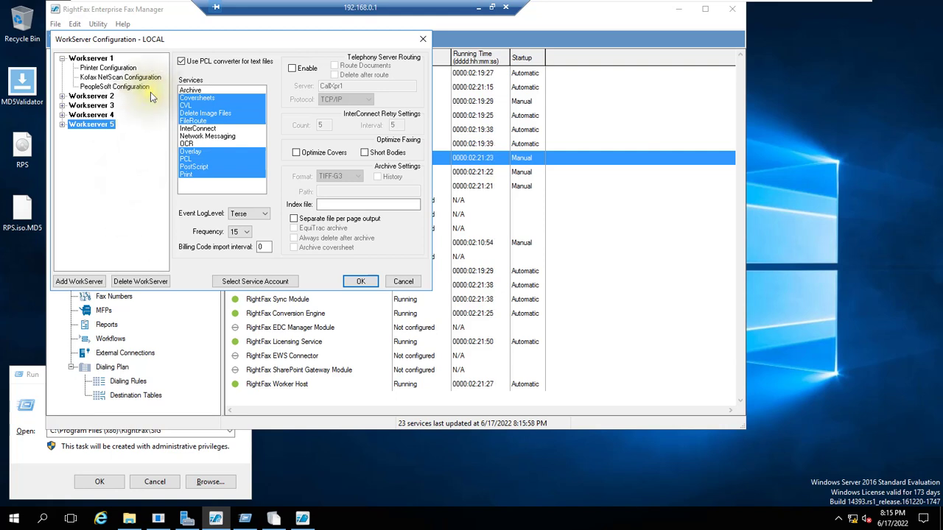
Enable Time Strip in the Printer Configuration of Workserver 1, keeping the existing name format
left_click(118, 71)
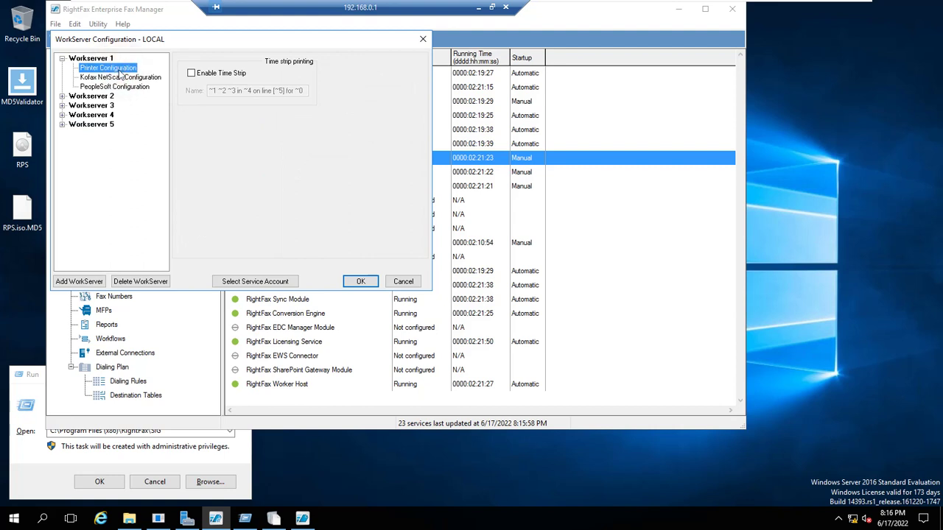
left_click(193, 74)
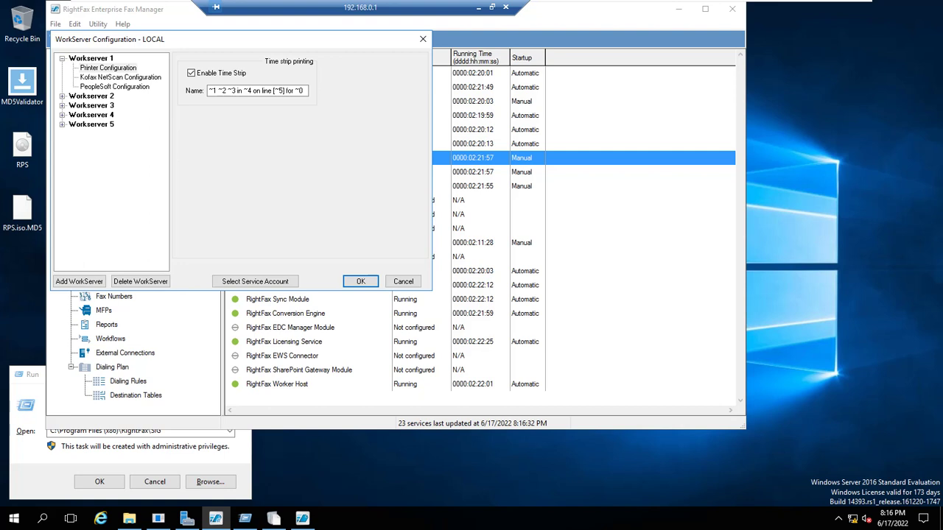
left_click(211, 90)
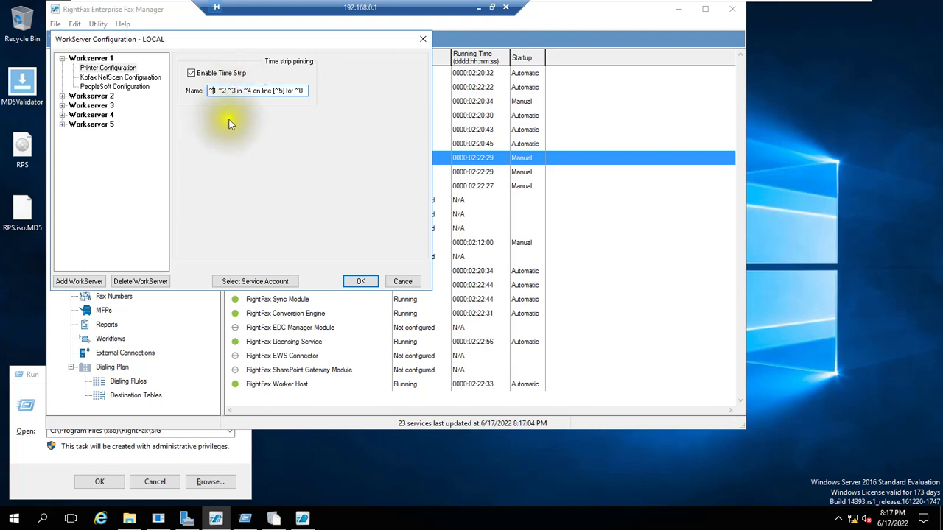
Enable the NetScan interface in the Kofax NetScan Configuration of Workserver 1
left_click(133, 78)
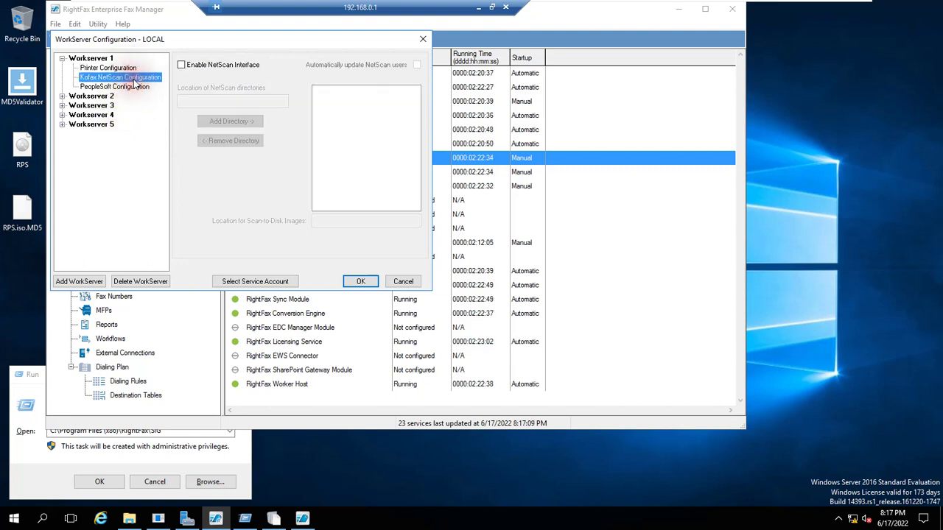
left_click(182, 65)
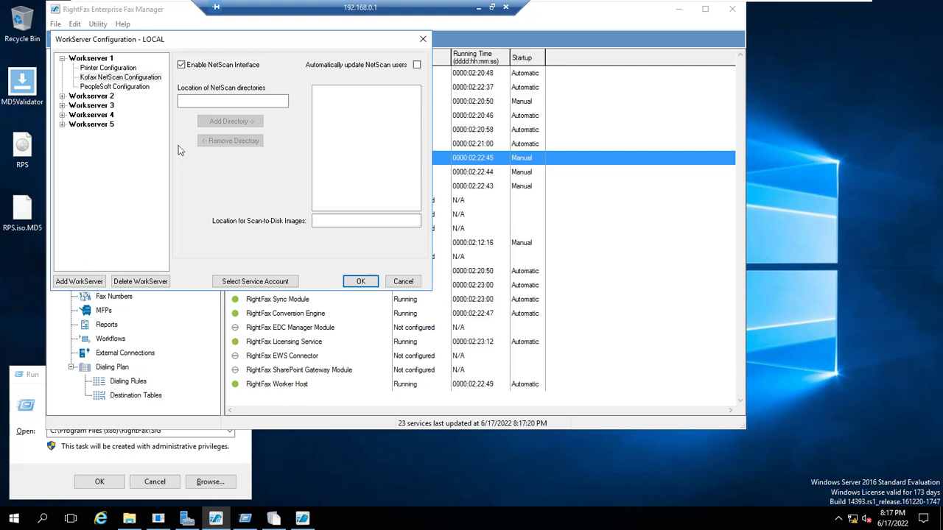
left_click(178, 145)
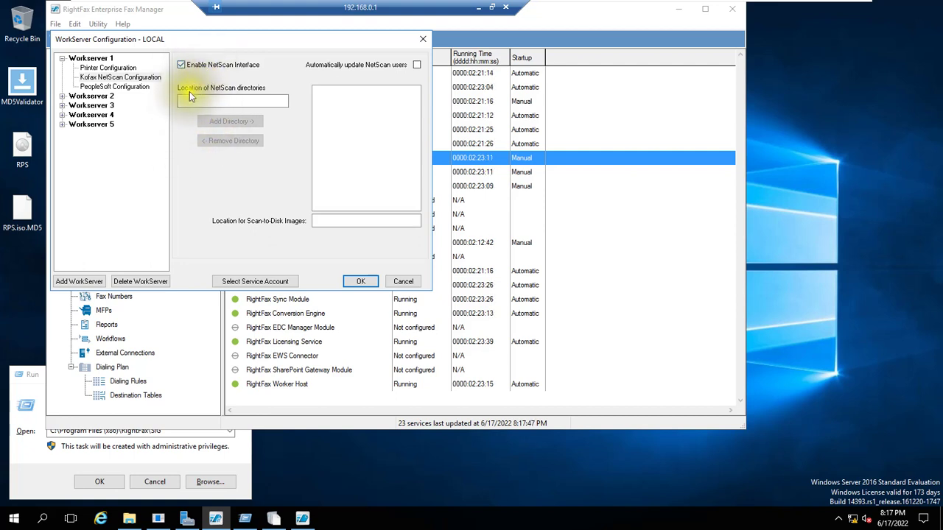
left_click(236, 101)
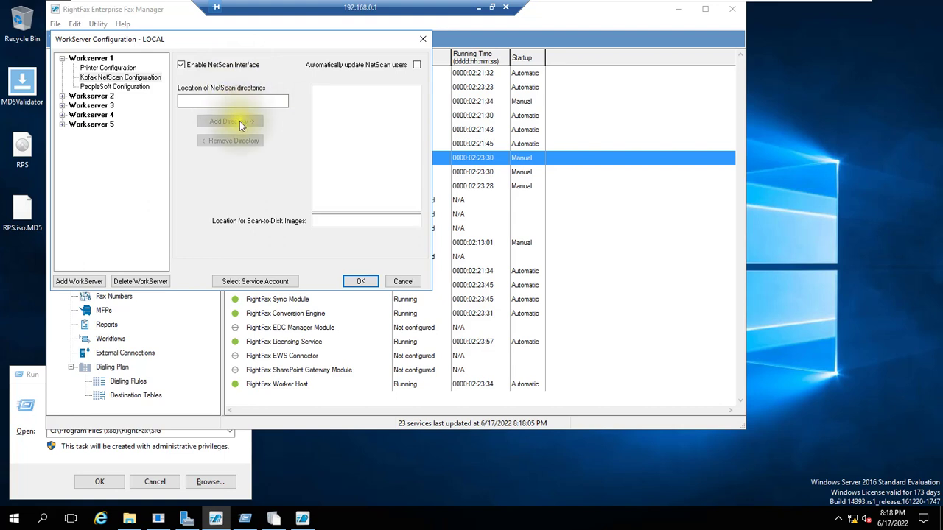
left_click(240, 141)
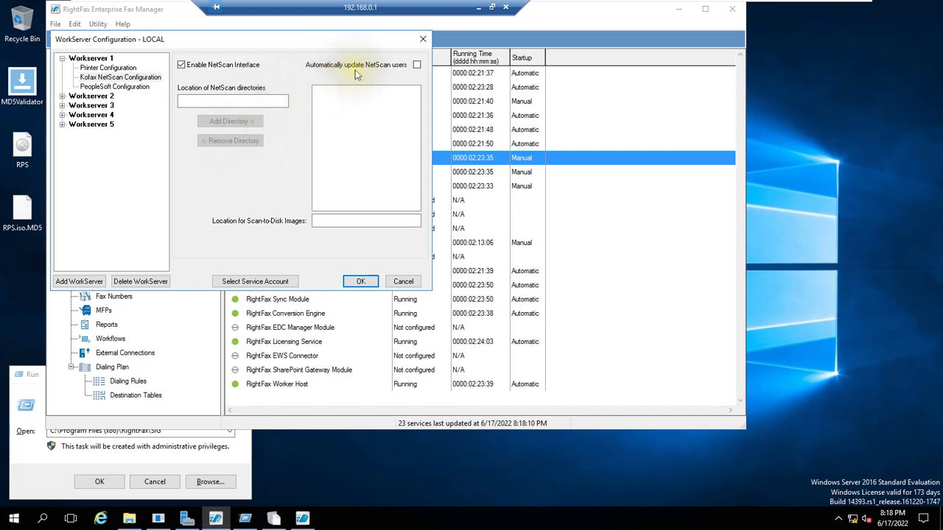
Turn automatic updating of NetScan users on and back off
left_click(417, 65)
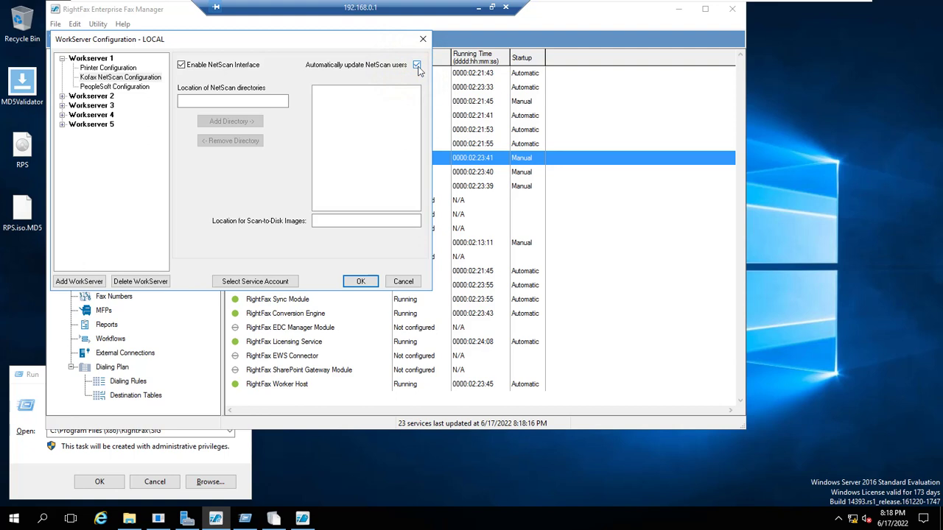
left_click(417, 65)
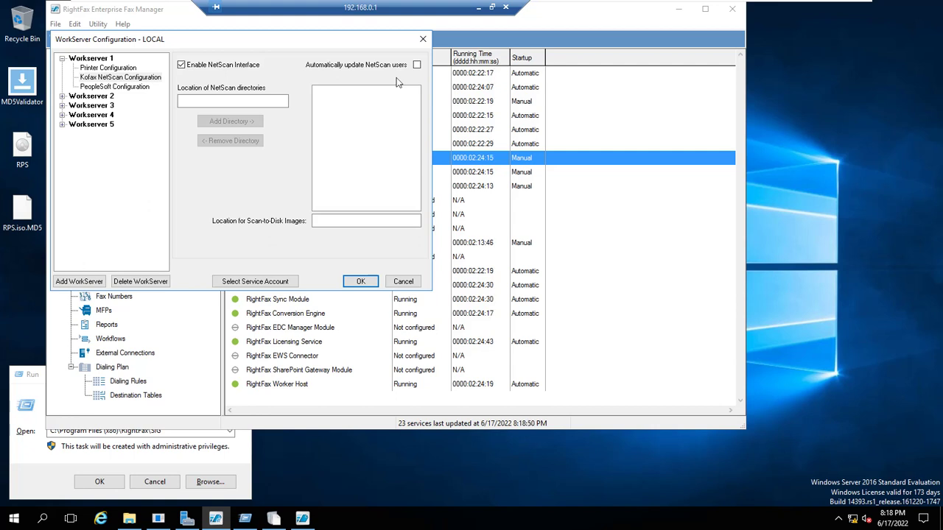
left_click(411, 67)
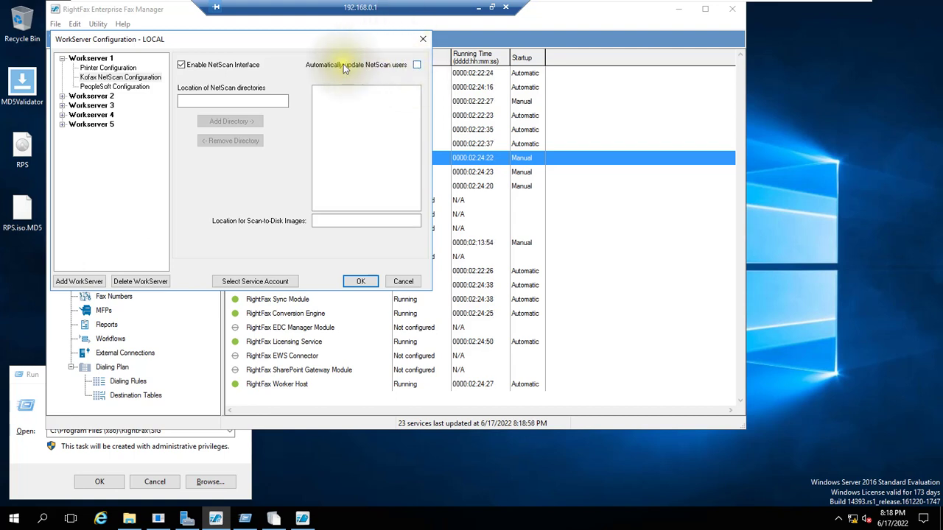
Add the placeholder path \\ to the NetScan directories and remove it, twice, leaving the Scan-to-Disk image location empty
left_click(275, 98)
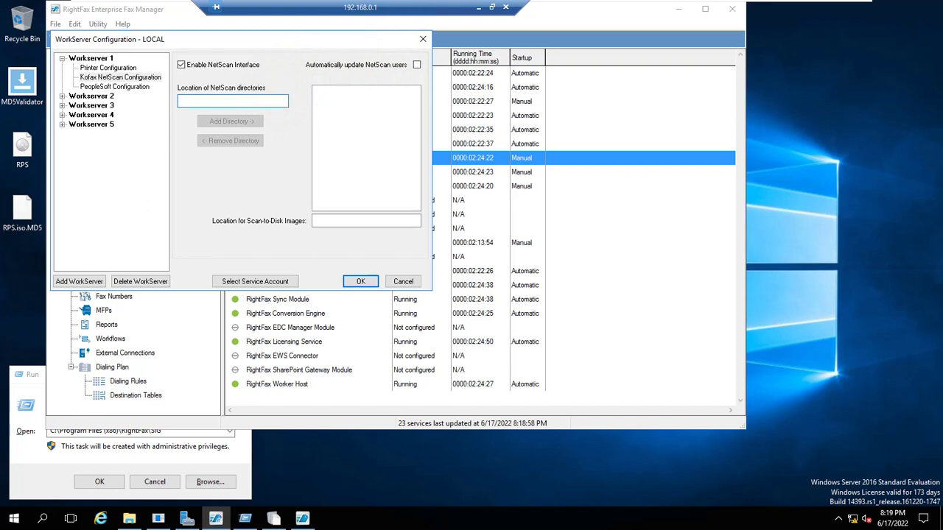
type("\\\\")
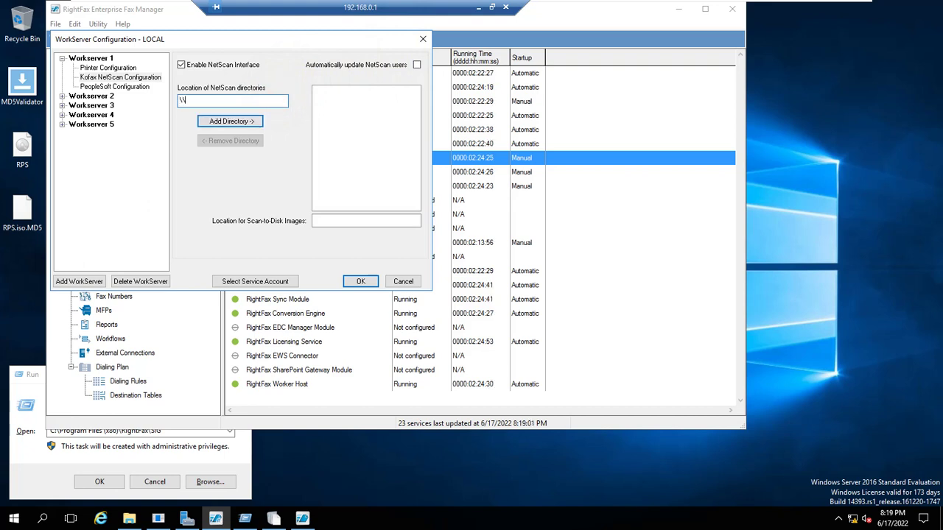
left_click(245, 122)
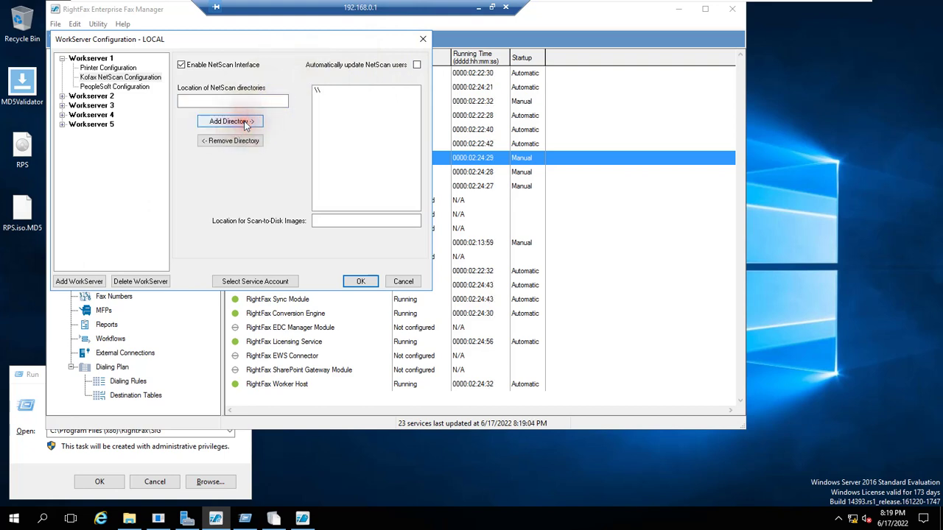
left_click(320, 94)
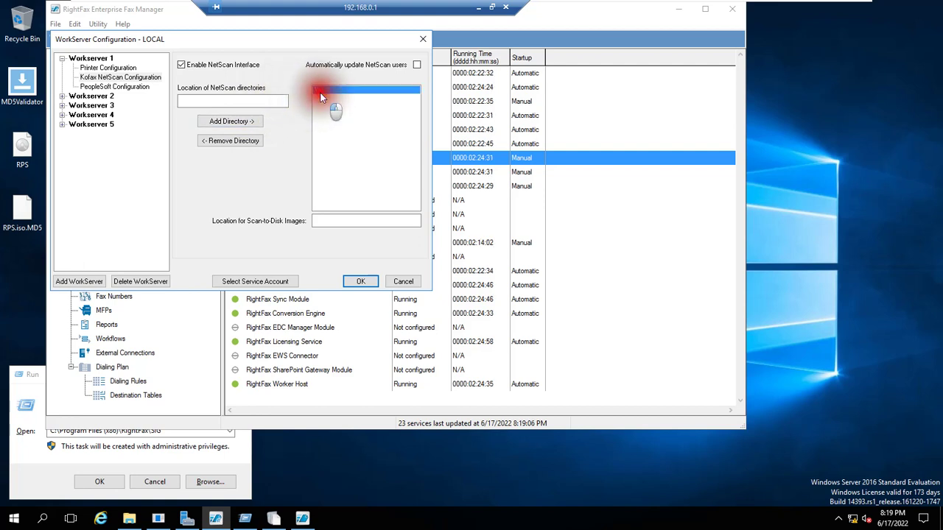
left_click(233, 141)
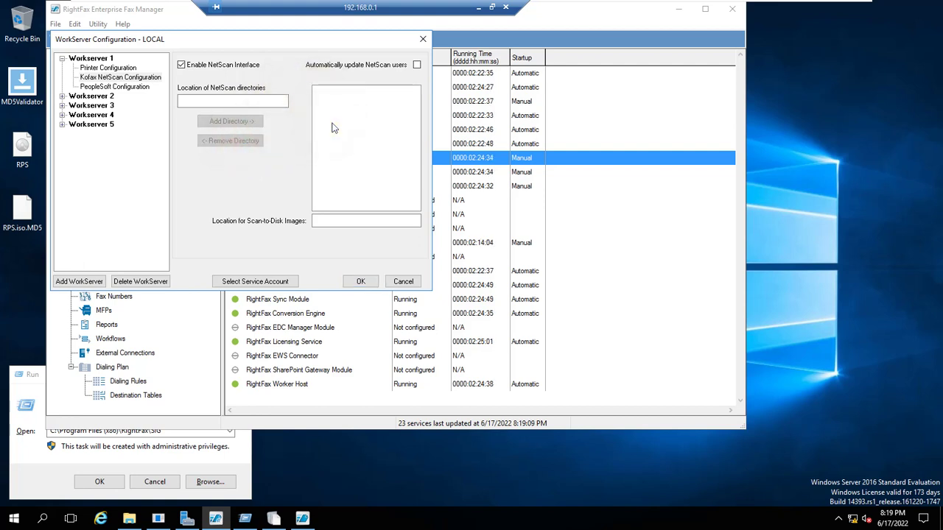
left_click(259, 98)
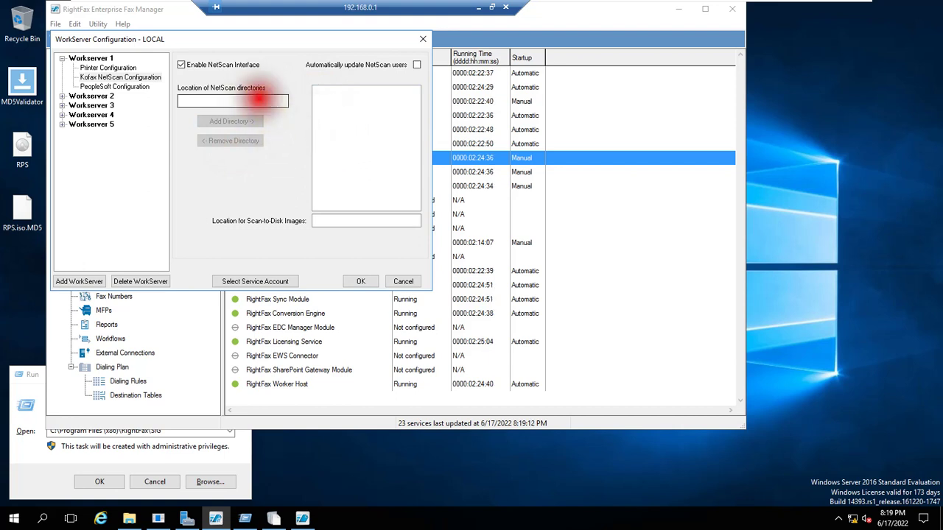
type("\\\\")
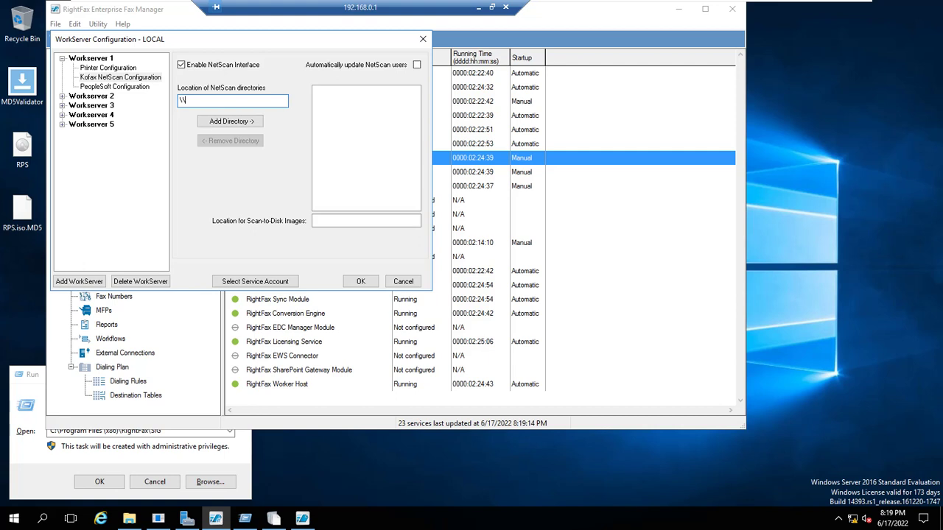
left_click(237, 123)
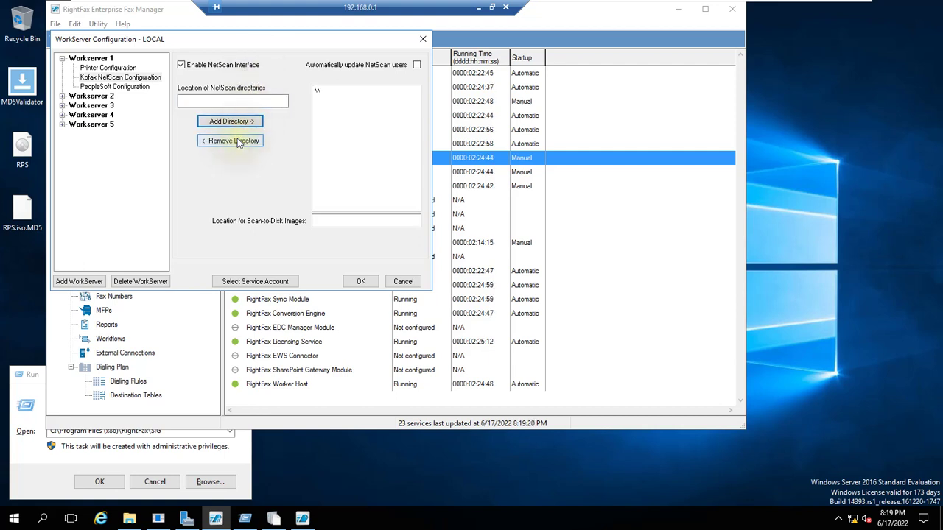
left_click(238, 143)
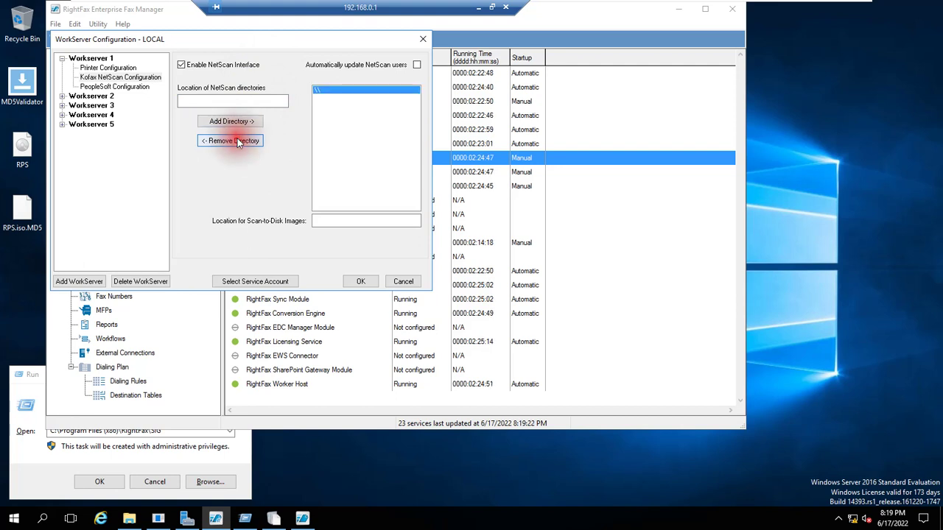
left_click(322, 89)
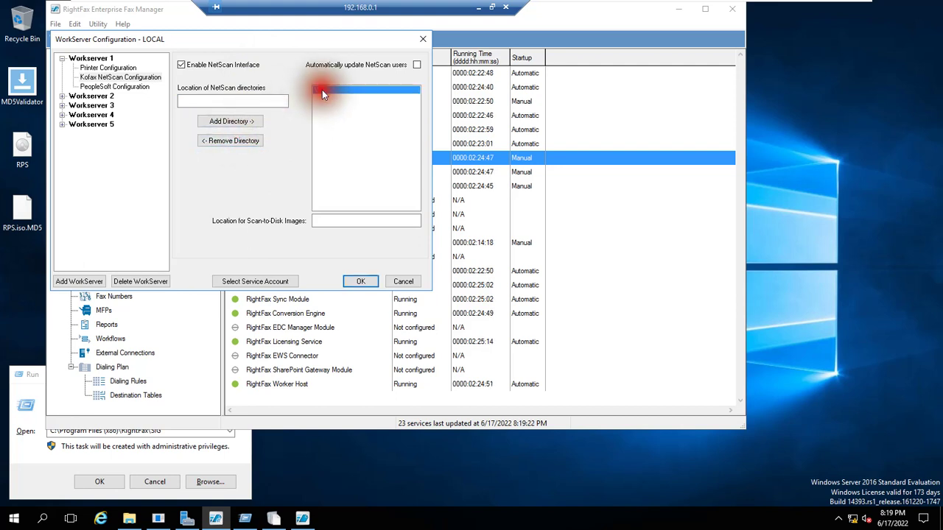
left_click(261, 140)
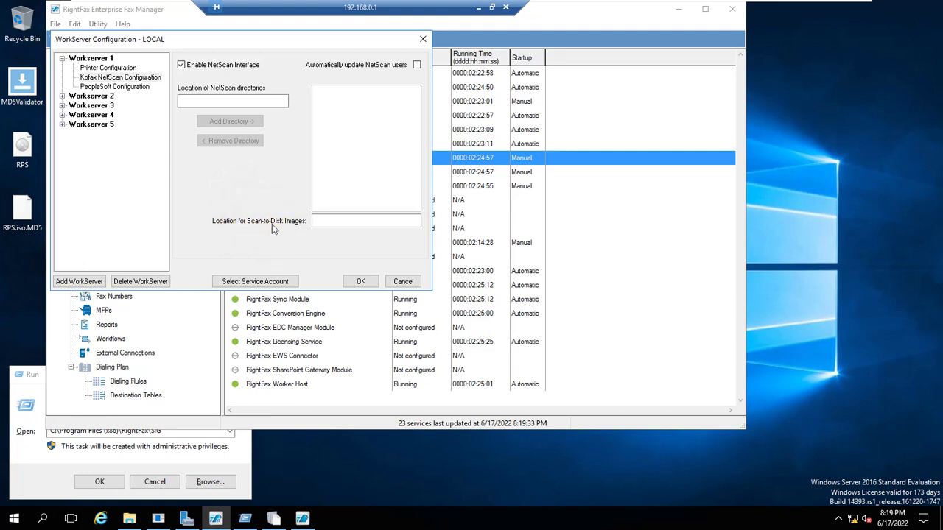
left_click(322, 221)
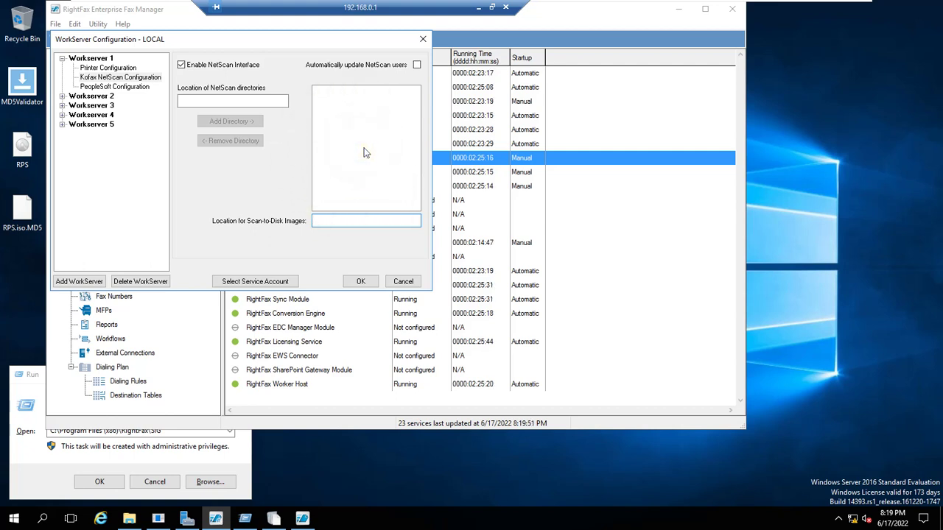
Enable the PeopleSoft interface for Workserver 1, try \\ as the PeopleSoft directory location, and clear that entry
left_click(130, 88)
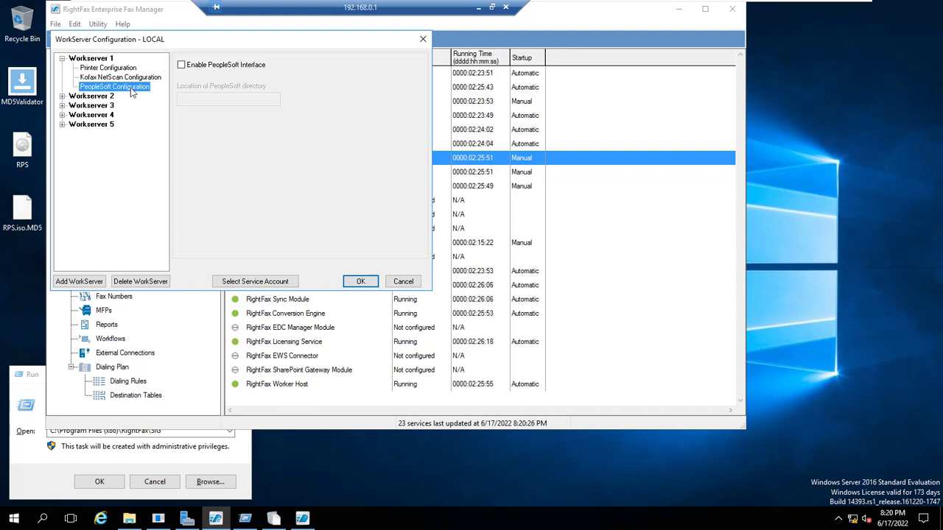
left_click(184, 66)
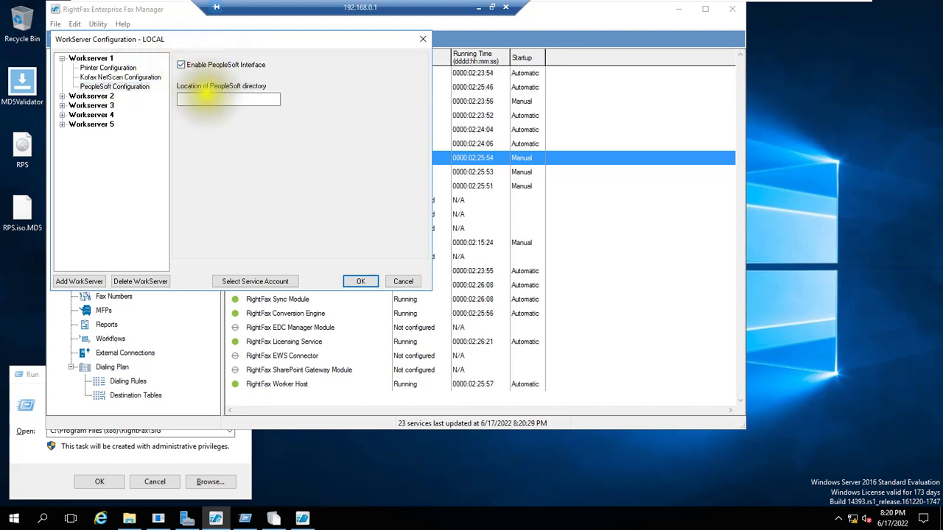
left_click(216, 98)
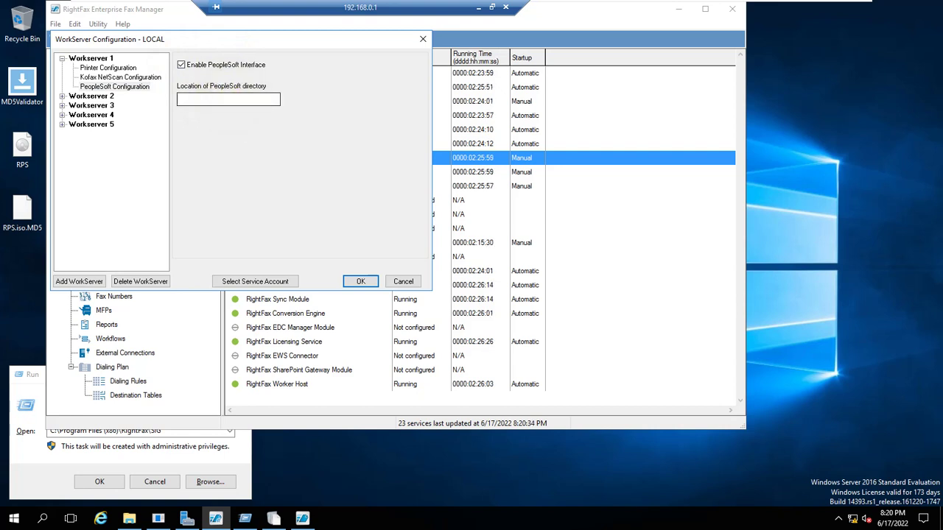
left_click(229, 99)
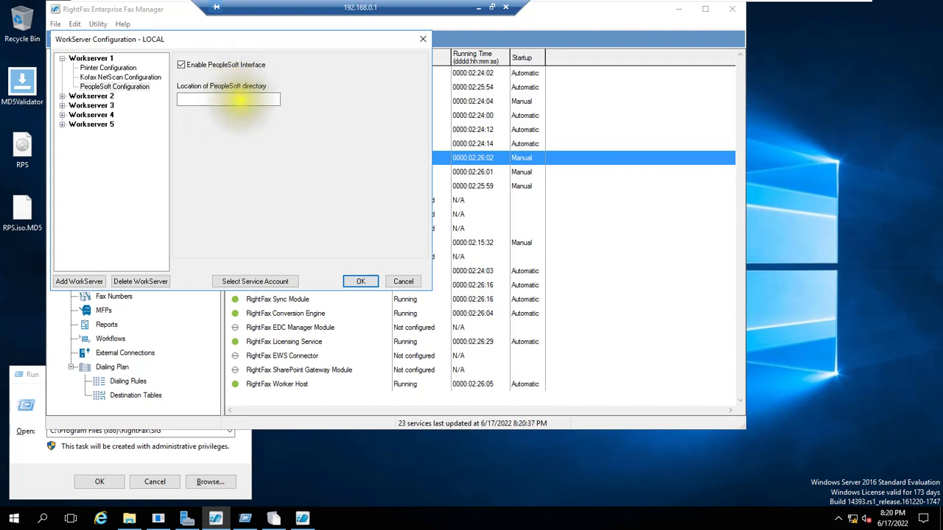
type("\\\\")
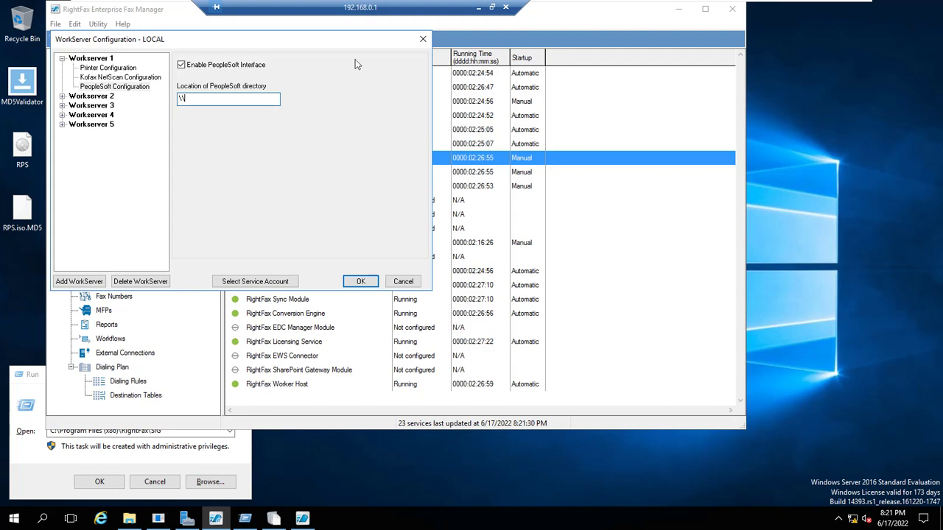
key("BackSpace")
key("BackSpace")
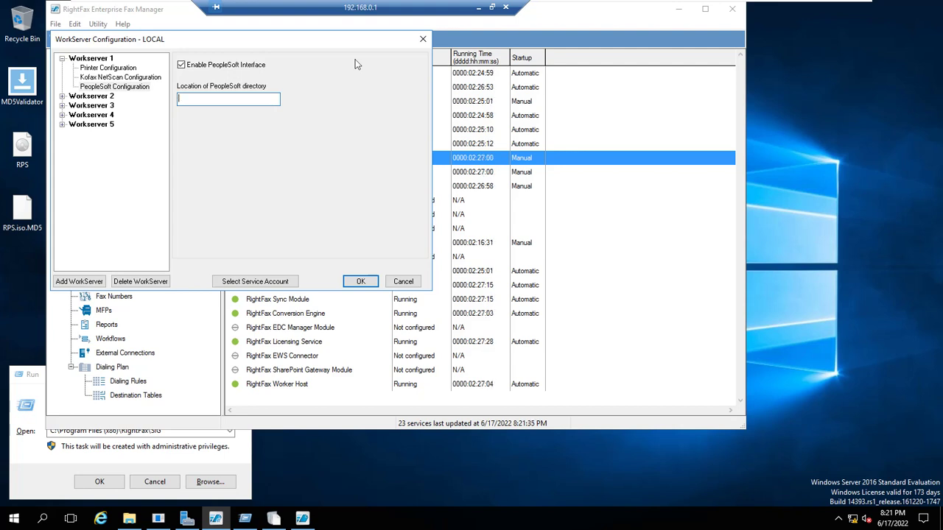